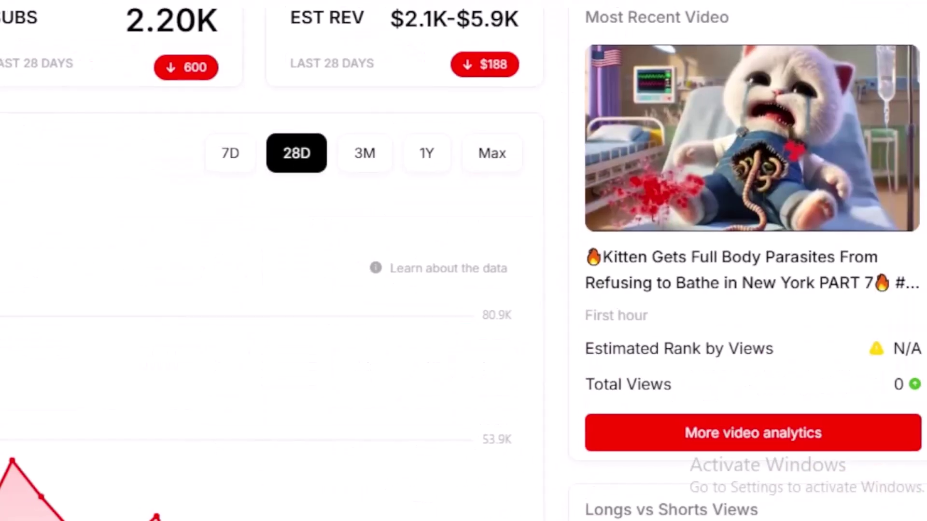
scroll(896, 347, "down", 3)
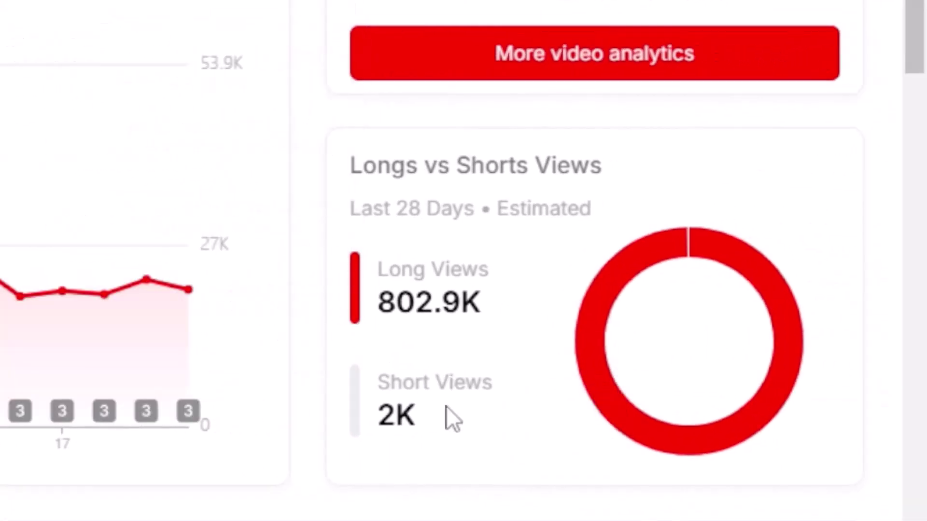
scroll(313, 296, "down", 1)
scroll(312, 296, "down", 5)
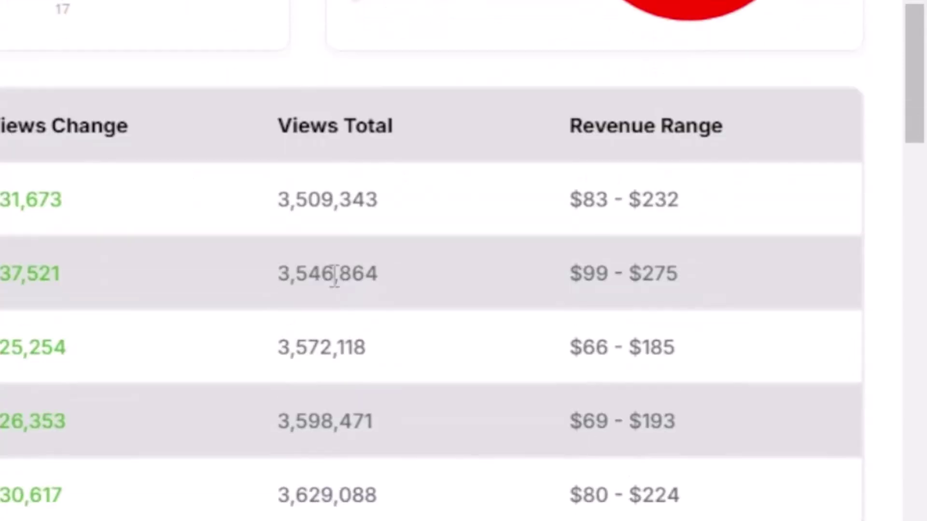
scroll(253, 354, "up", 5)
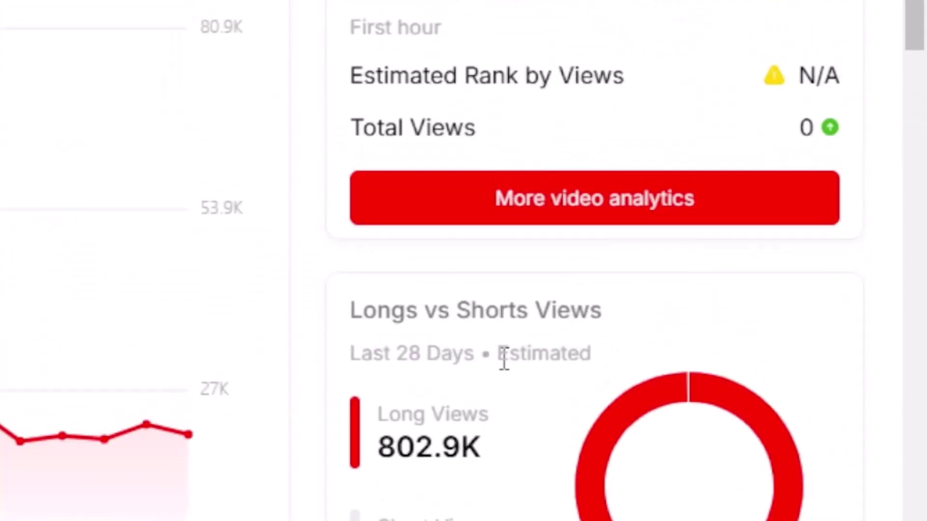
scroll(504, 359, "down", 3)
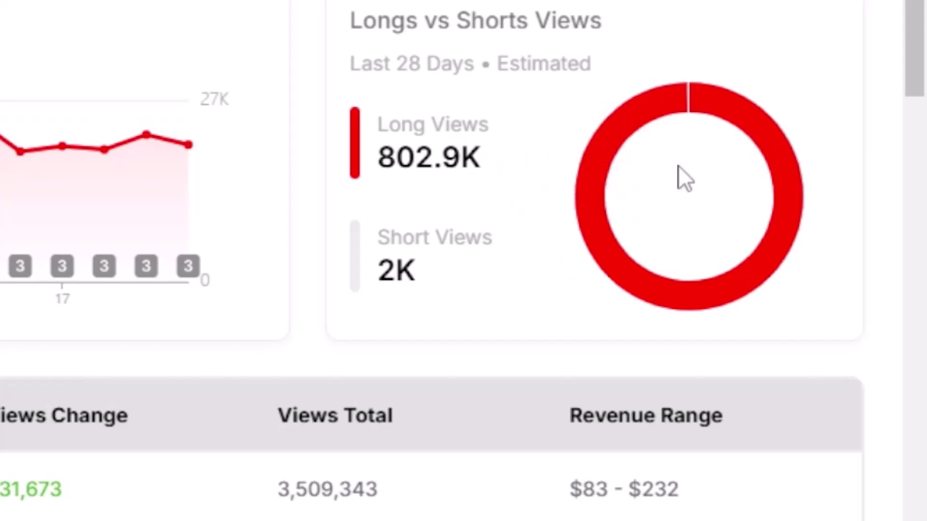
scroll(679, 166, "up", 5)
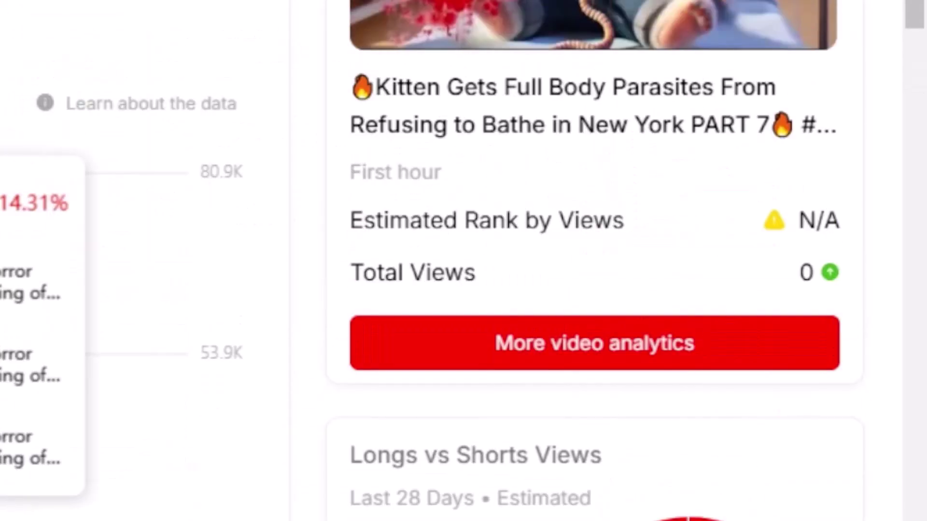
scroll(600, 449, "down", 2)
scroll(761, 383, "down", 2)
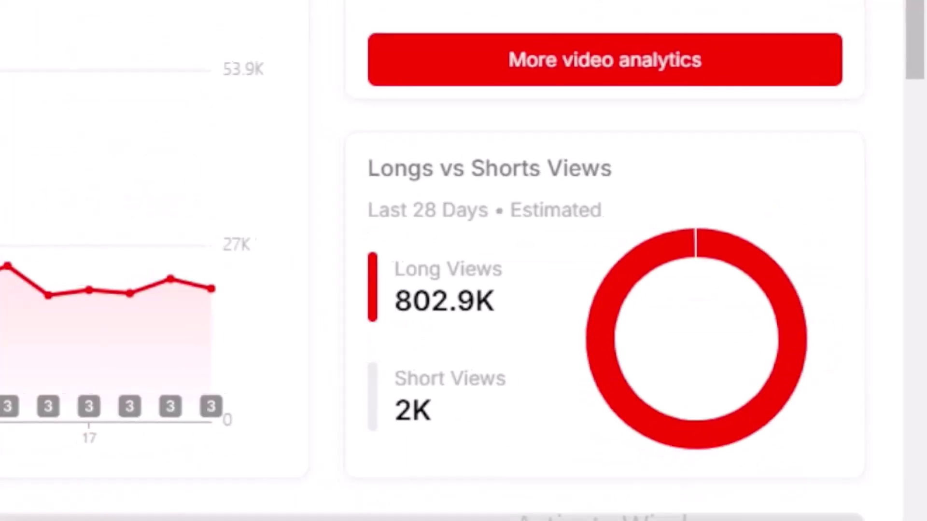
scroll(463, 260, "up", 5)
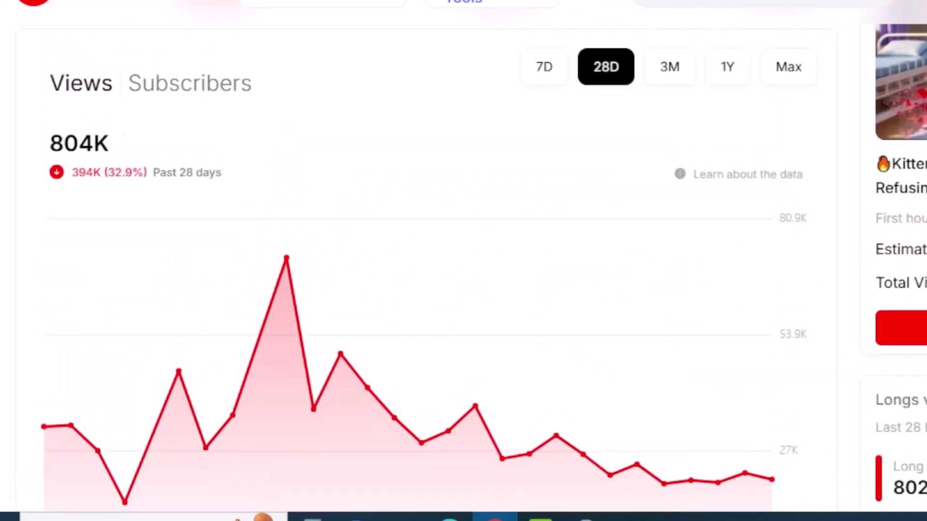
scroll(890, 355, "down", 5)
scroll(845, 349, "down", 2)
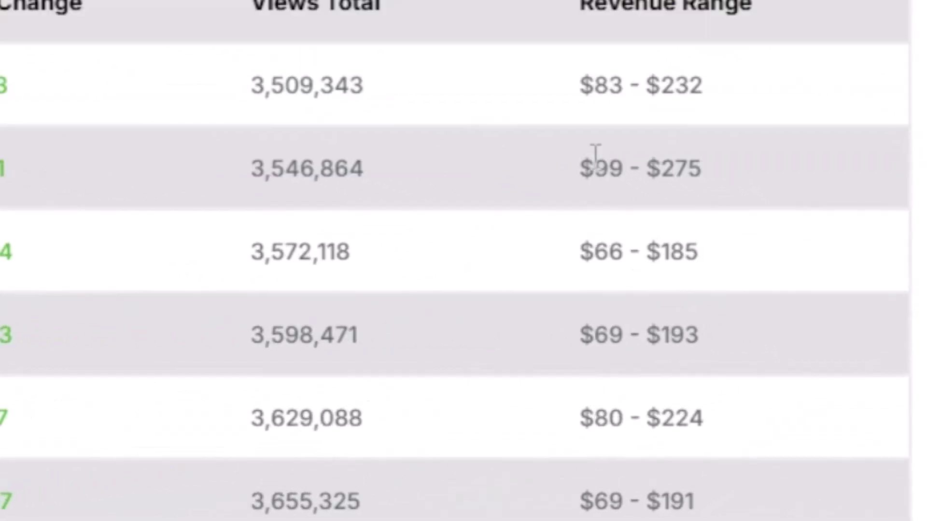
Highlight the daily revenue ranges $99–$275, $66–$185 and $69–$193 in the daily stats table
left_click_drag(595, 154, 721, 193)
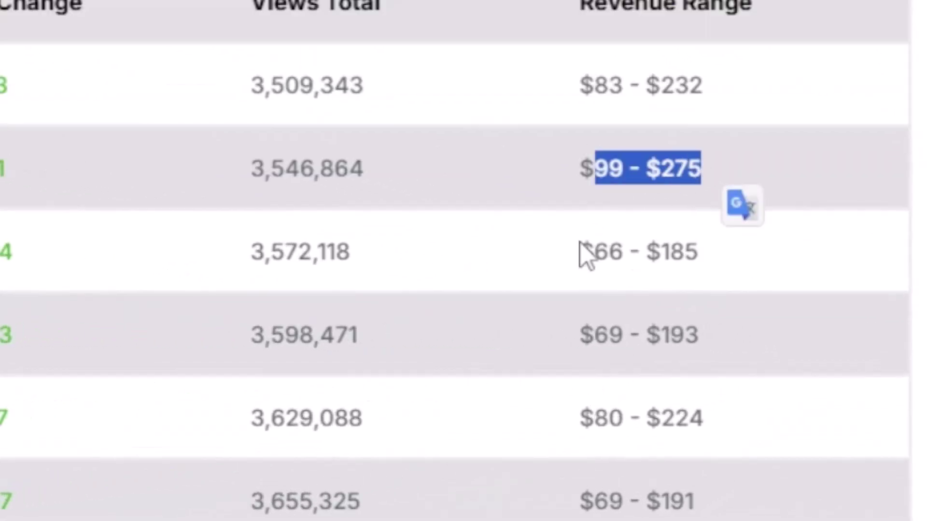
left_click_drag(583, 253, 724, 269)
left_click_drag(584, 335, 702, 370)
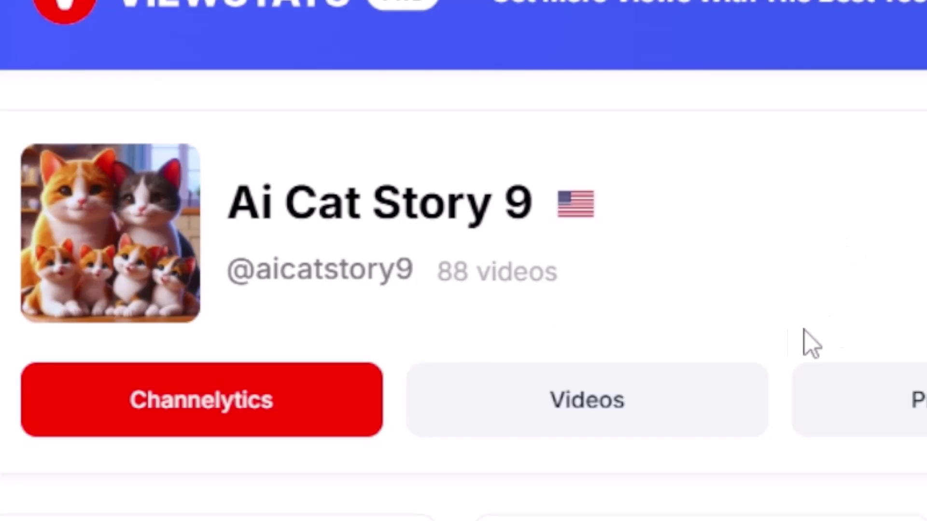
scroll(804, 331, "down", 2)
scroll(885, 307, "down", 3)
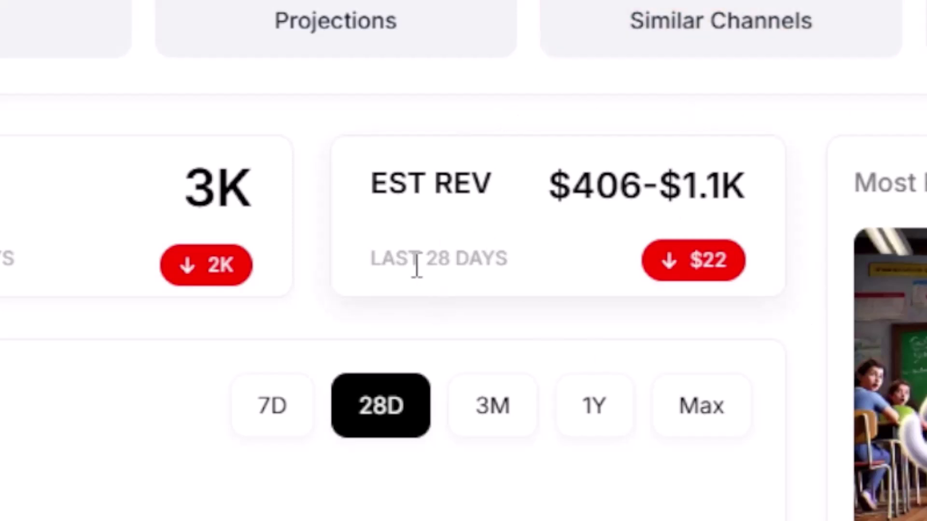
scroll(636, 37, "up", 2)
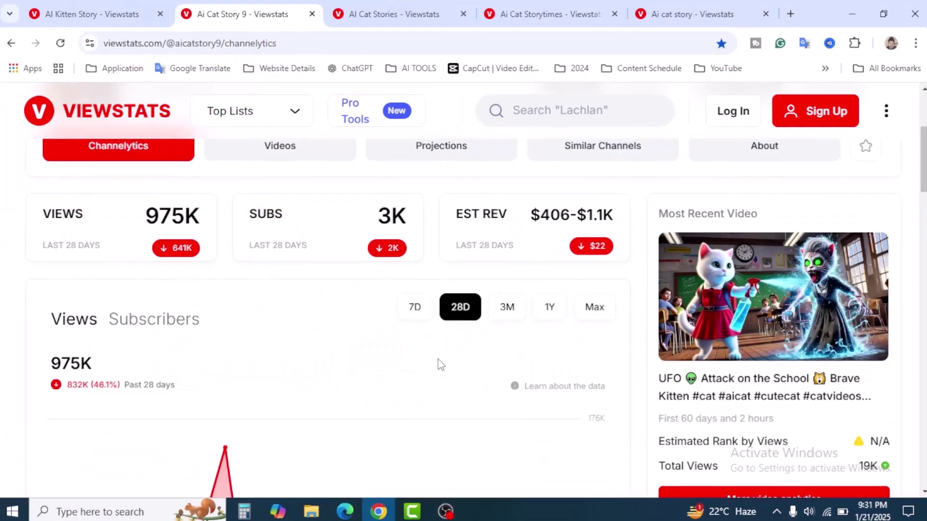
scroll(400, 391, "down", 1)
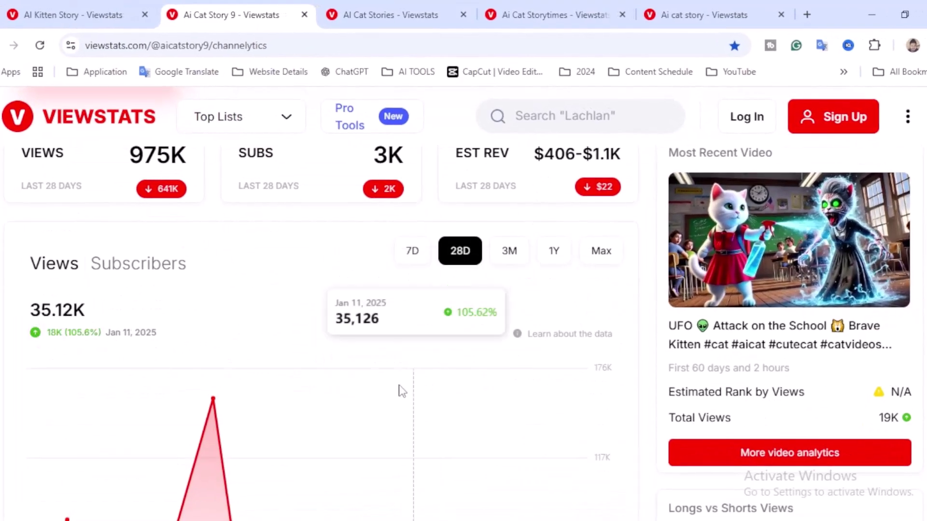
scroll(401, 392, "down", 2)
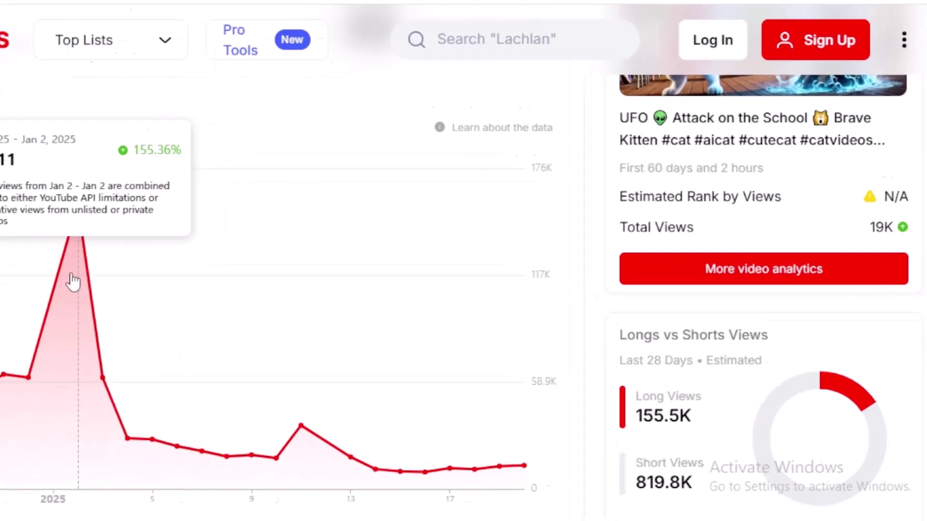
scroll(649, 424, "down", 1)
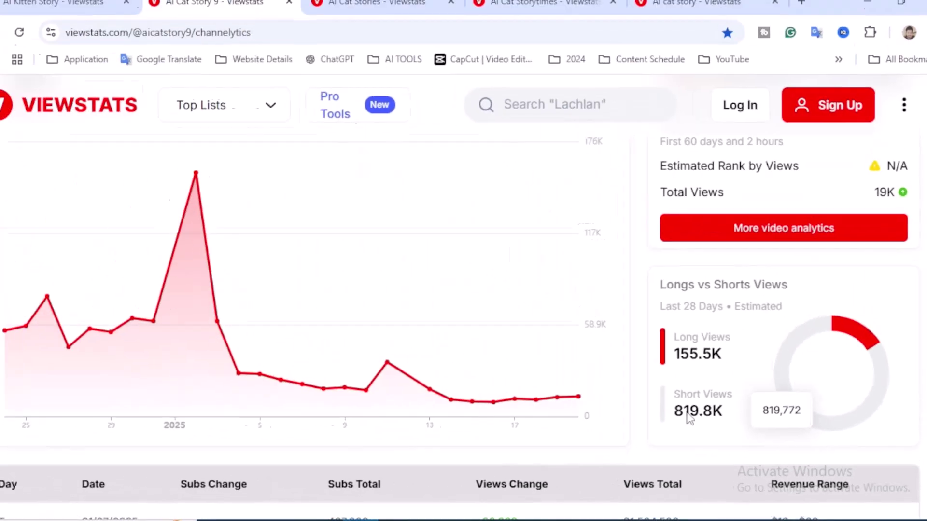
Switch to the AI Cat Stories channel page, with 121 videos and 23,200 subscribers
left_click(389, 11)
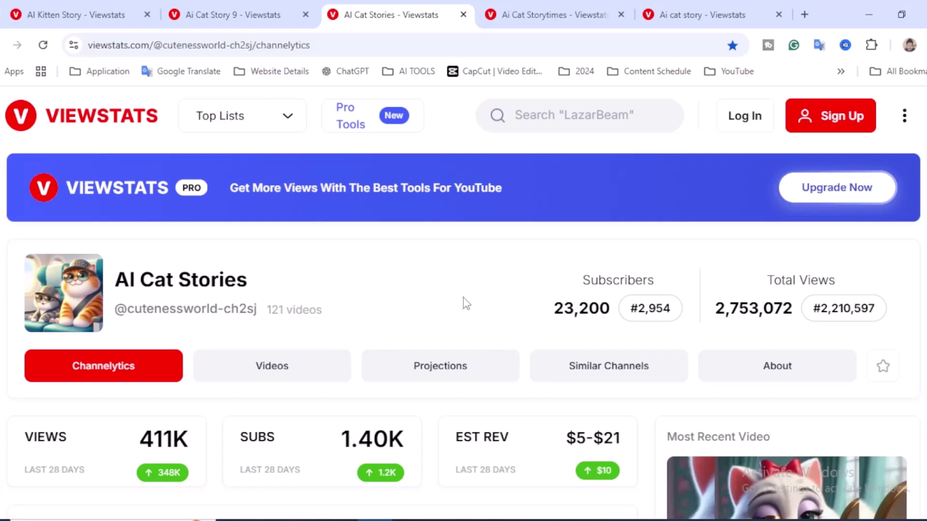
scroll(462, 298, "down", 1)
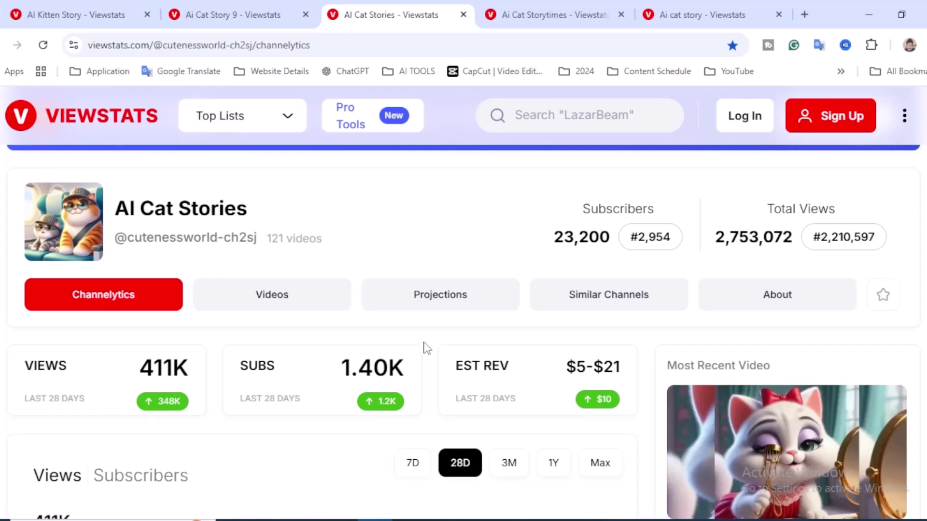
Switch to the Ai Cat Storytimes channel page, with 101 videos and 7,840 subscribers
key("ctrl+Tab")
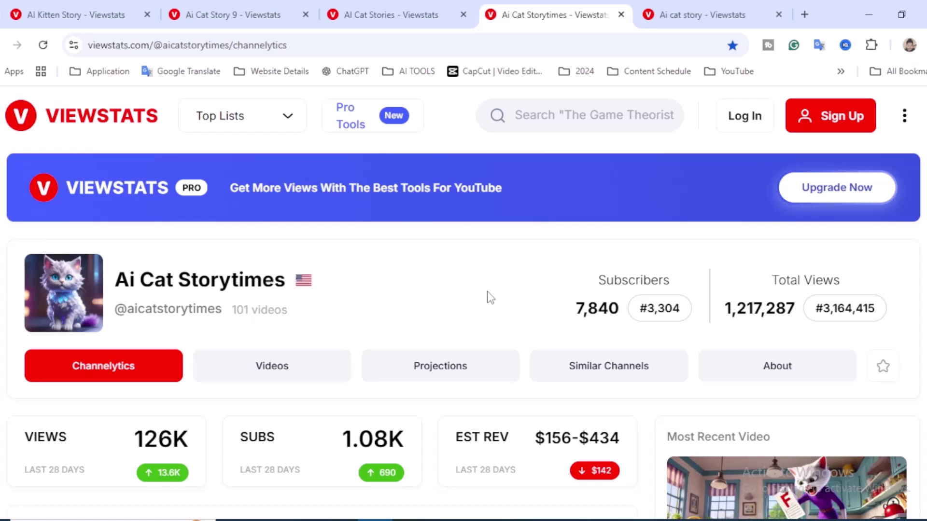
scroll(488, 297, "down", 2)
scroll(487, 298, "down", 1)
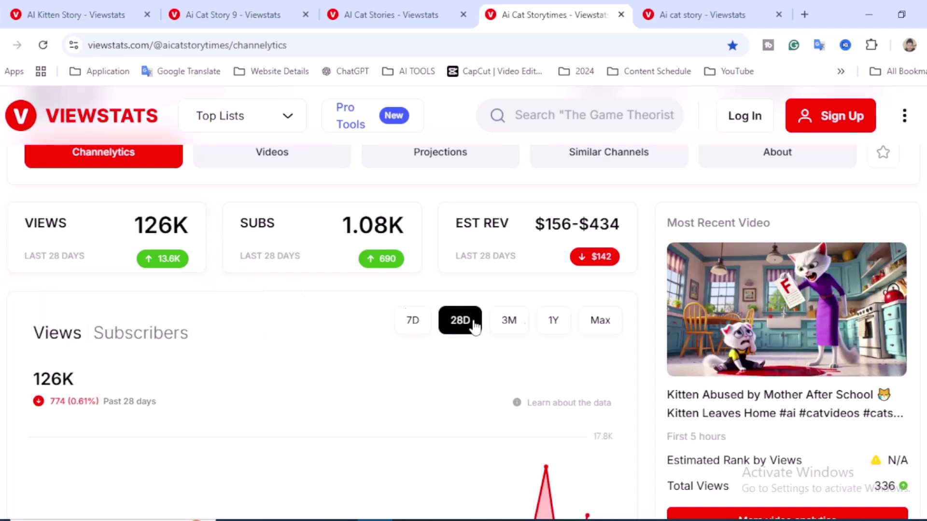
scroll(650, 357, "down", 3)
scroll(648, 356, "up", 3)
scroll(649, 355, "down", 3)
scroll(648, 355, "down", 1)
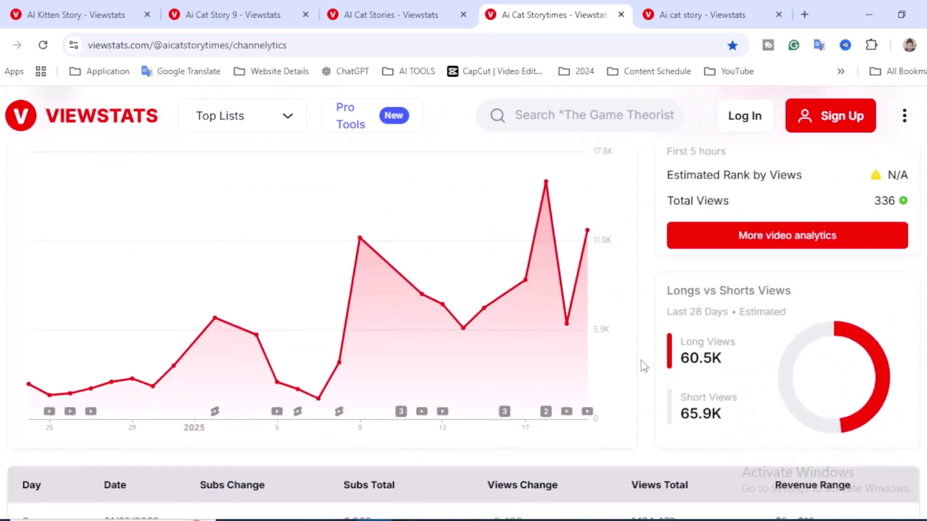
scroll(640, 366, "down", 5)
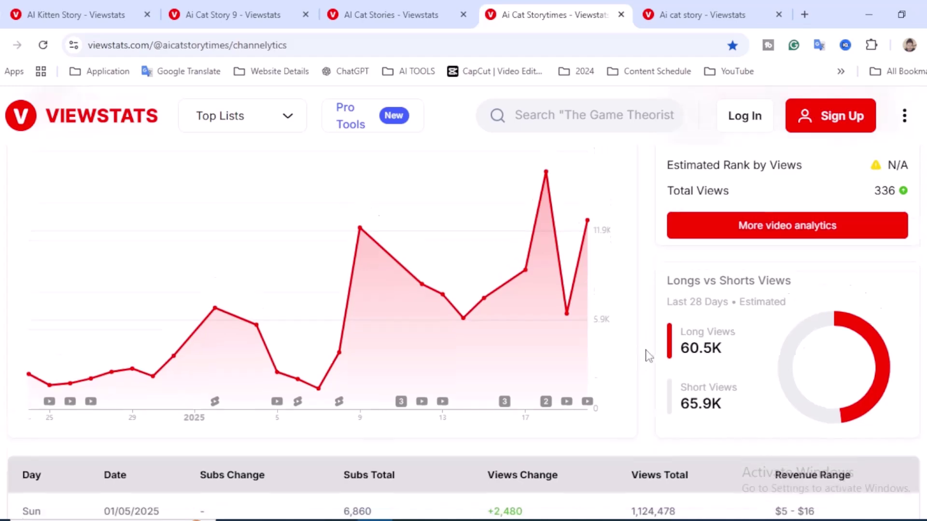
scroll(648, 351, "down", 3)
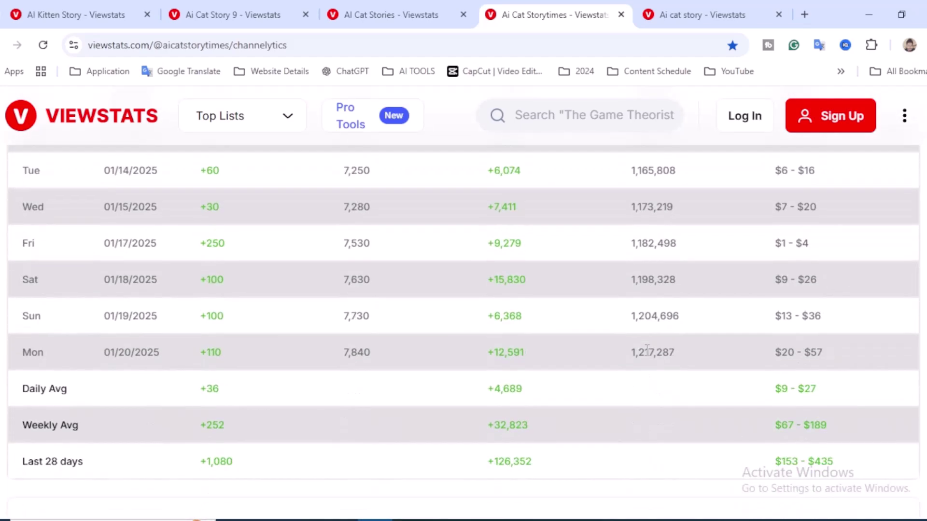
scroll(648, 351, "down", 1)
Switch to the Ai cat story channel page, with 82 videos and 3,620 subscribers
key("ctrl+Tab")
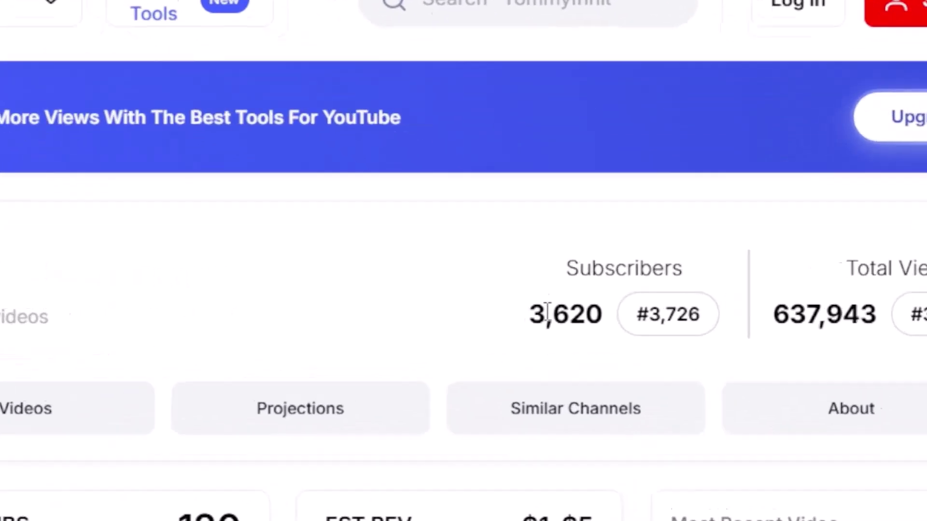
scroll(444, 317, "down", 2)
scroll(507, 322, "down", 3)
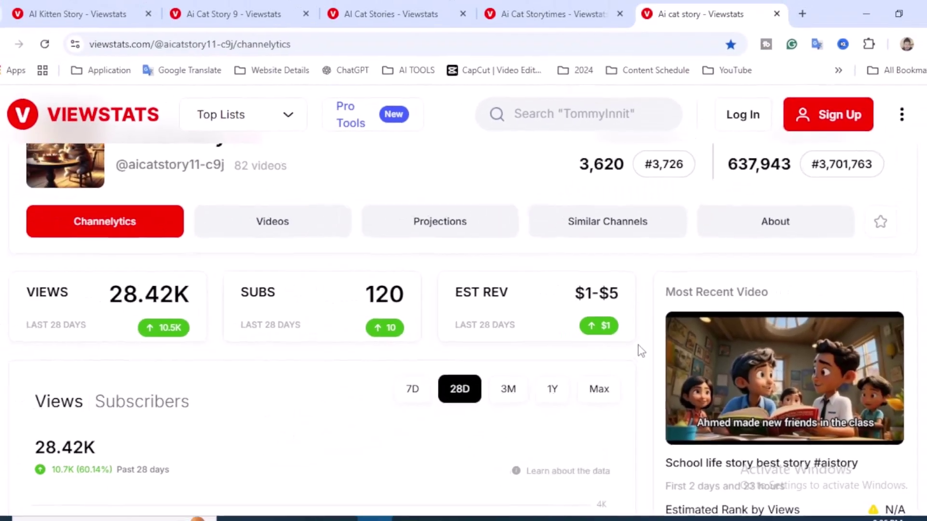
scroll(641, 347, "down", 2)
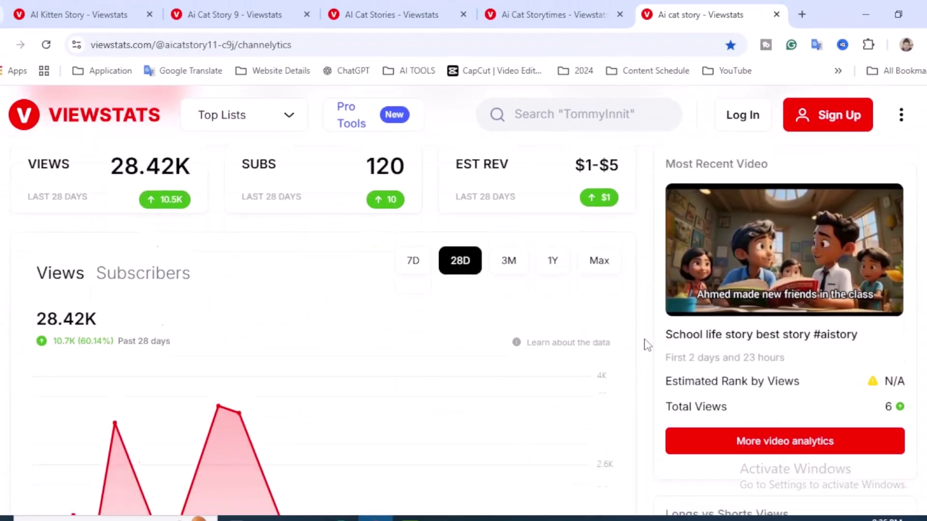
scroll(641, 348, "down", 1)
scroll(647, 345, "down", 3)
scroll(647, 345, "up", 2)
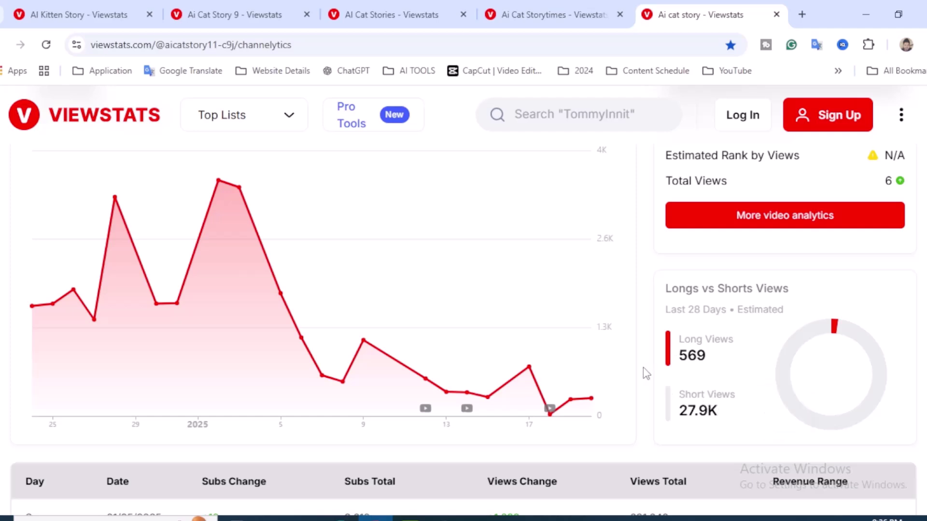
scroll(643, 368, "up", 2)
scroll(643, 367, "up", 2)
scroll(643, 367, "up", 2)
scroll(643, 368, "up", 1)
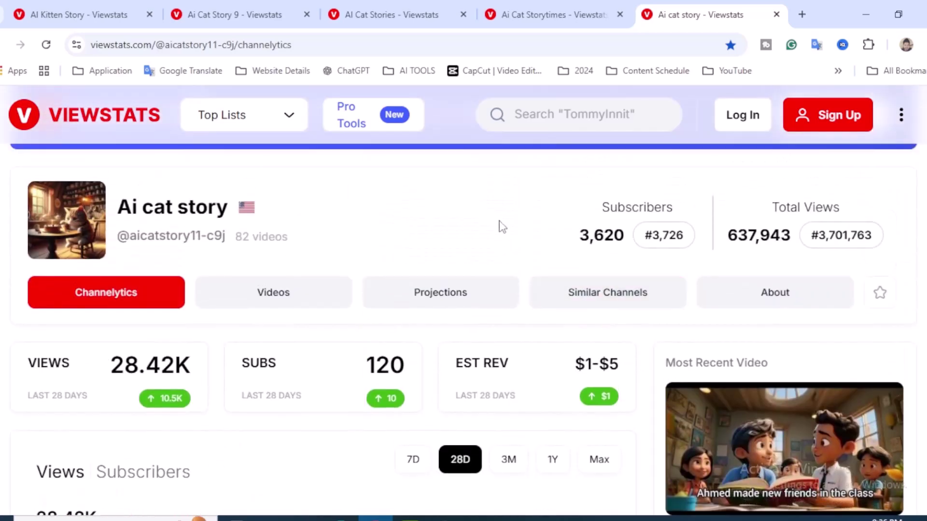
Cycle through the AI Kitten Story, Ai Cat Storytimes and Ai cat story stats, ending on AI Kitten Story
left_click(109, 16)
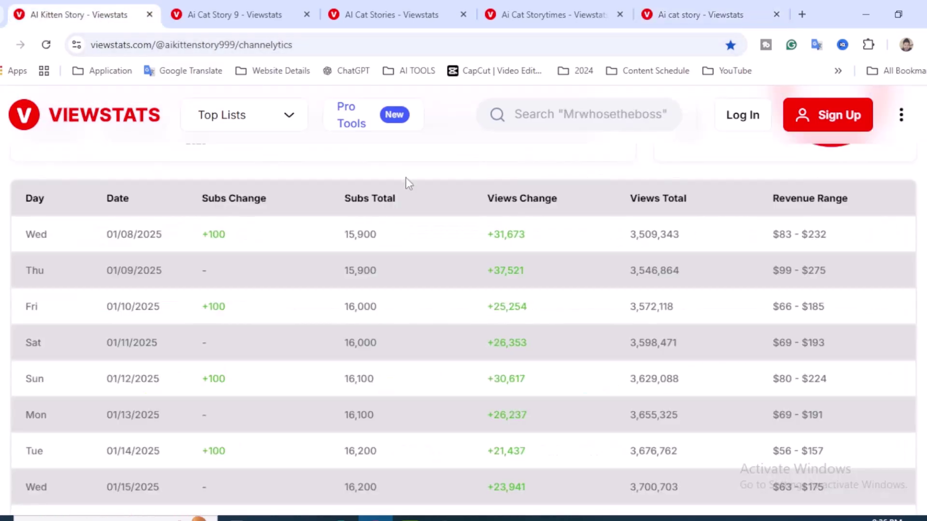
scroll(471, 228, "up", 3)
scroll(470, 240, "up", 5)
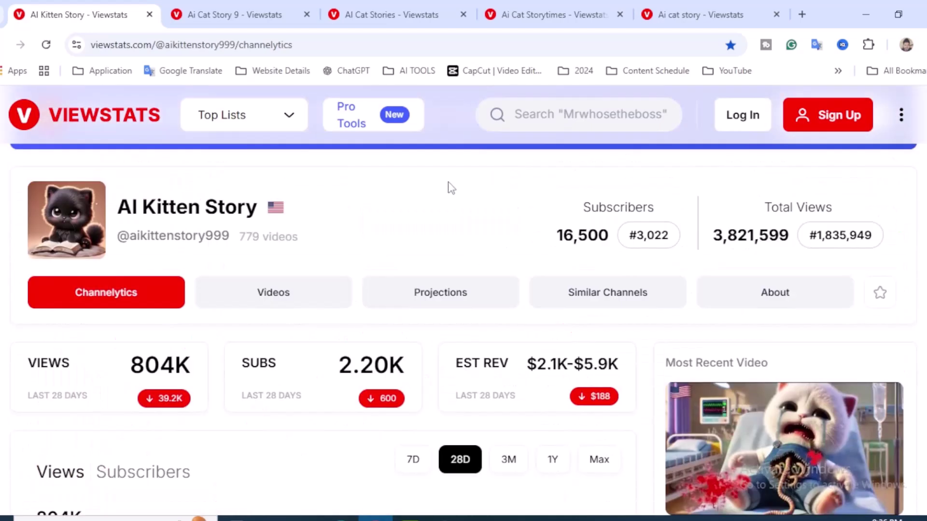
left_click(552, 7)
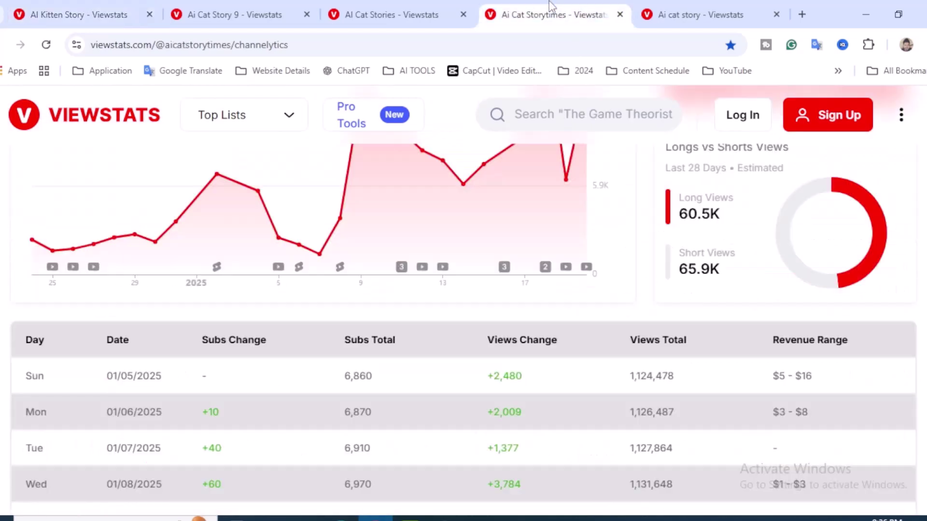
scroll(643, 284, "up", 3)
scroll(644, 265, "up", 2)
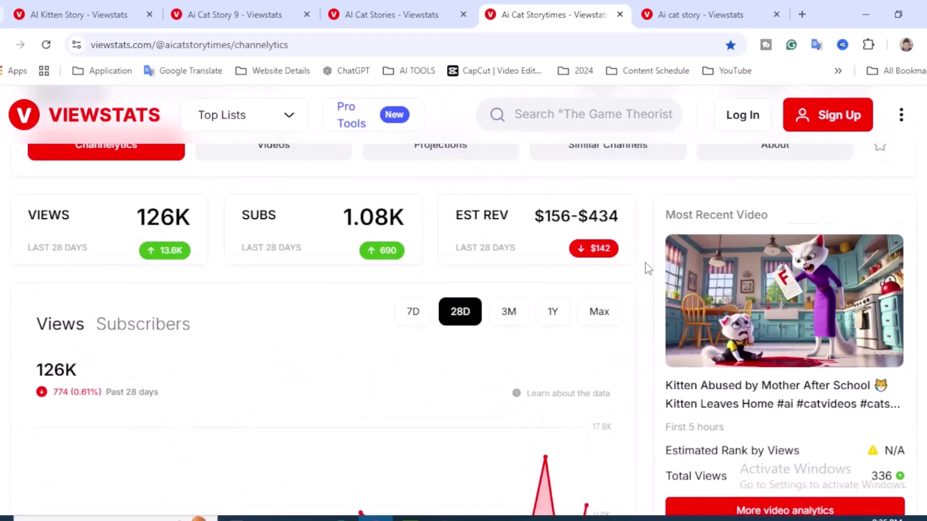
scroll(644, 265, "up", 2)
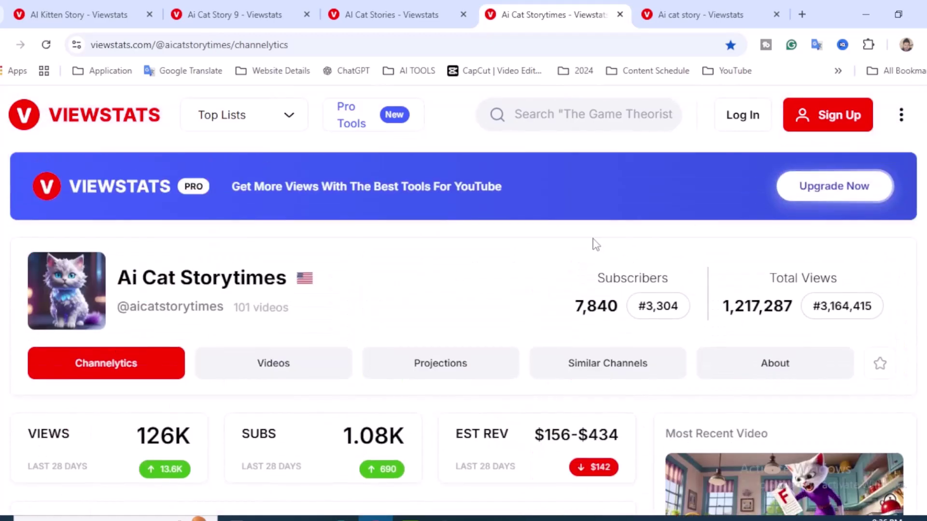
left_click(678, 11)
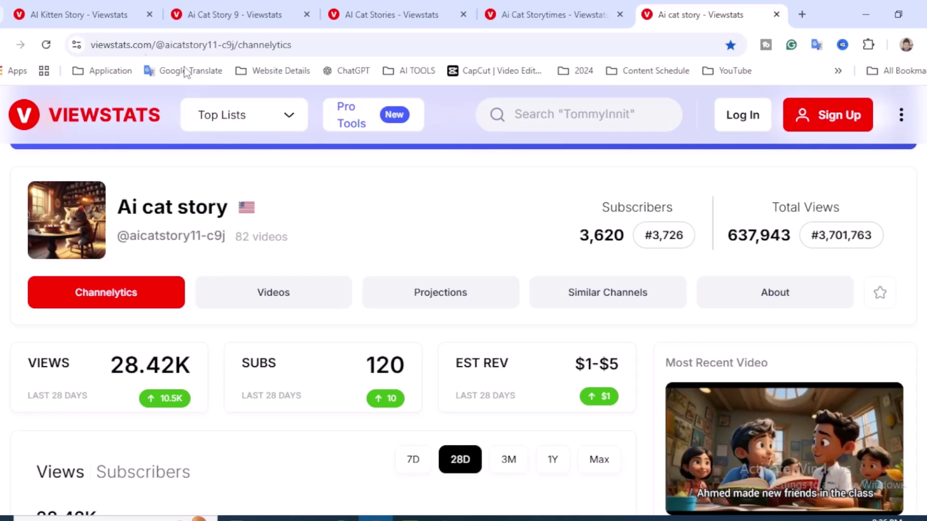
left_click(81, 12)
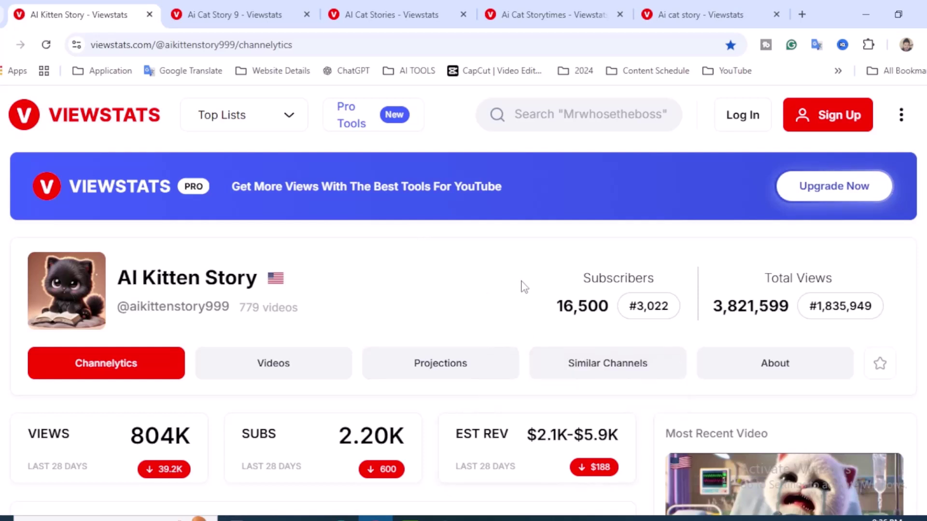
scroll(525, 287, "down", 1)
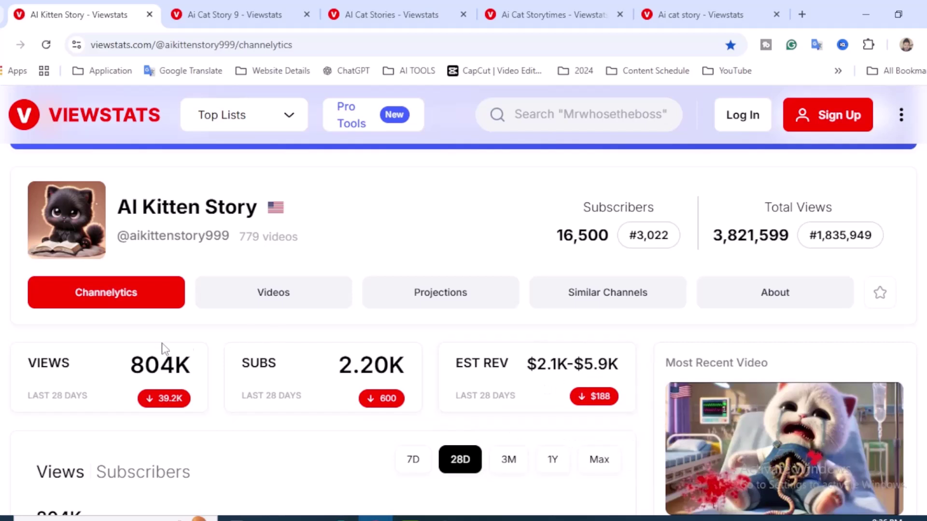
scroll(652, 373, "down", 4)
scroll(652, 375, "down", 2)
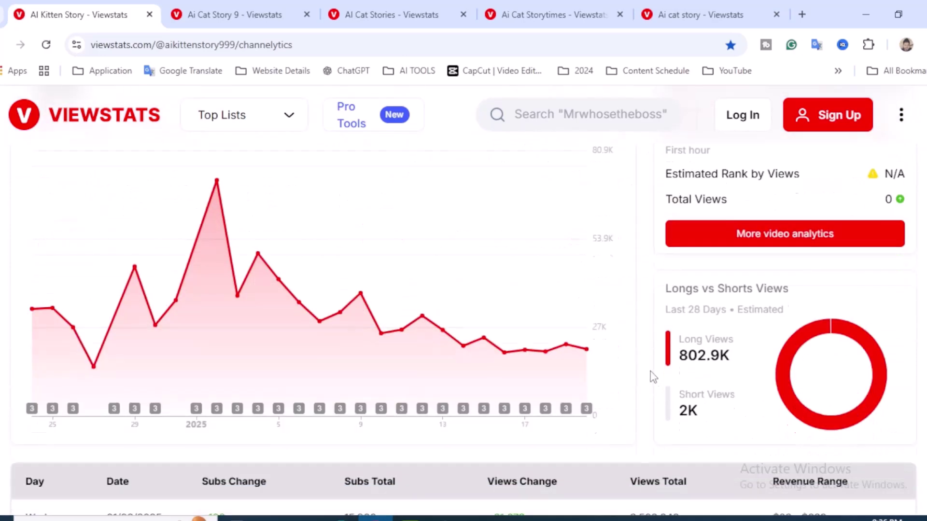
scroll(647, 356, "up", 4)
scroll(647, 355, "up", 2)
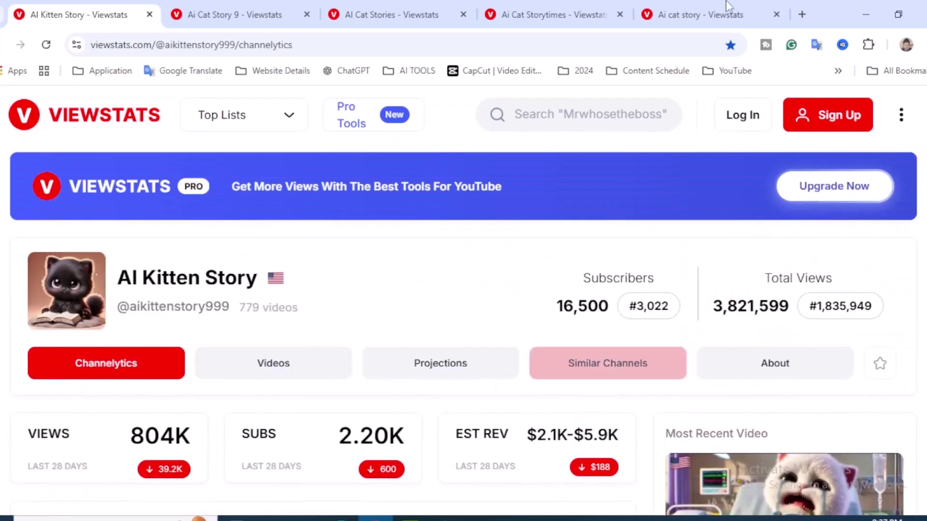
Review the Ai cat story, Ai Cat Storytimes, AI Cat Stories and Ai Cat Story 9 channel pages
left_click(724, 15)
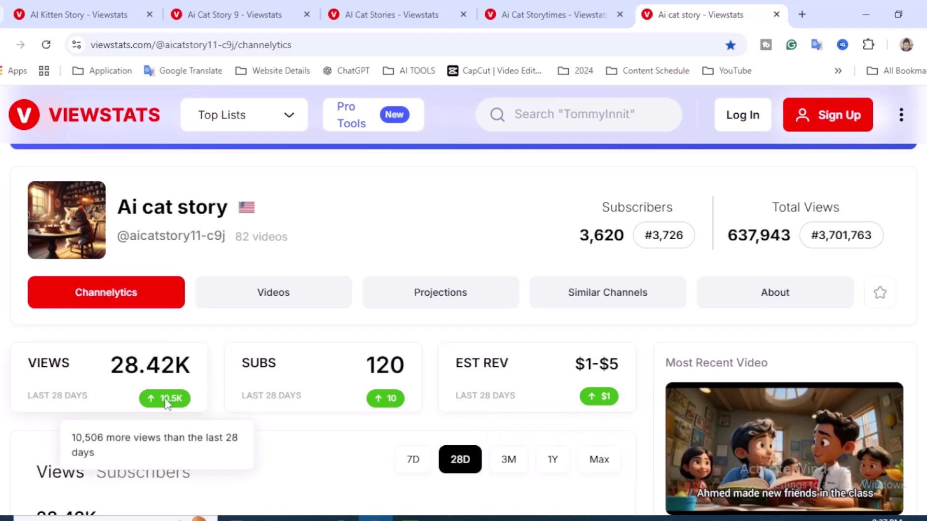
scroll(647, 364, "down", 4)
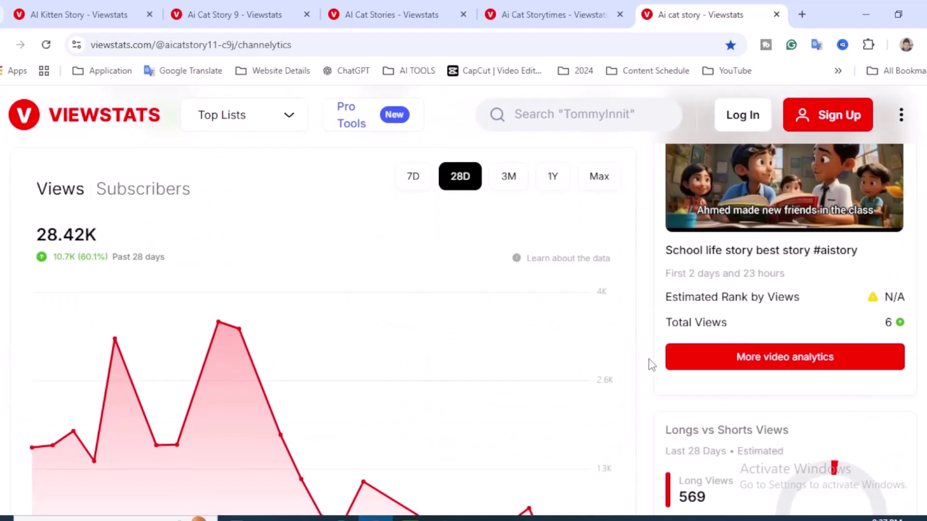
scroll(646, 364, "down", 3)
scroll(647, 365, "up", 2)
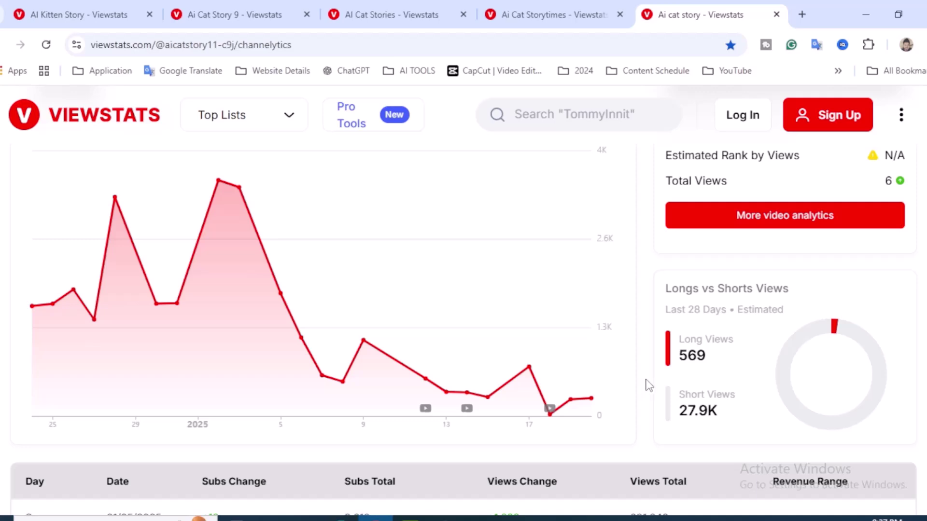
scroll(647, 385, "up", 3)
scroll(647, 386, "up", 3)
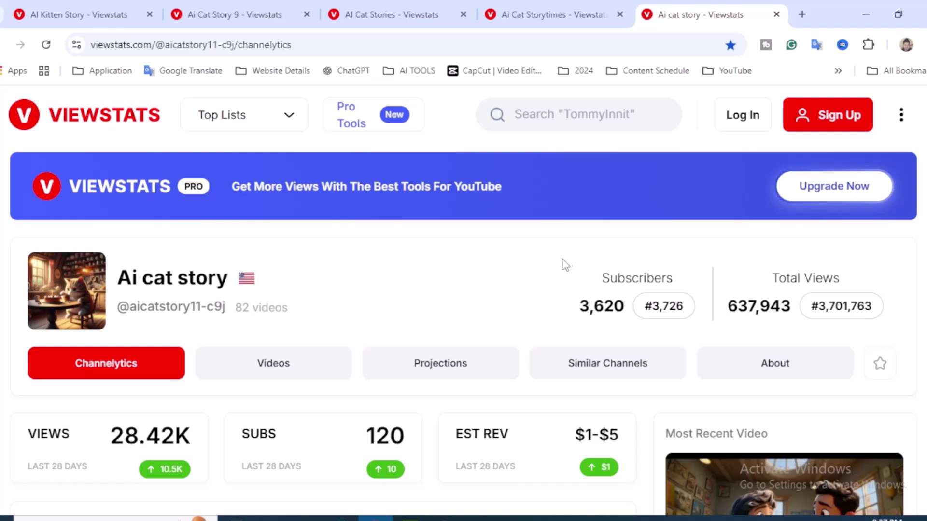
left_click(537, 4)
left_click(431, 7)
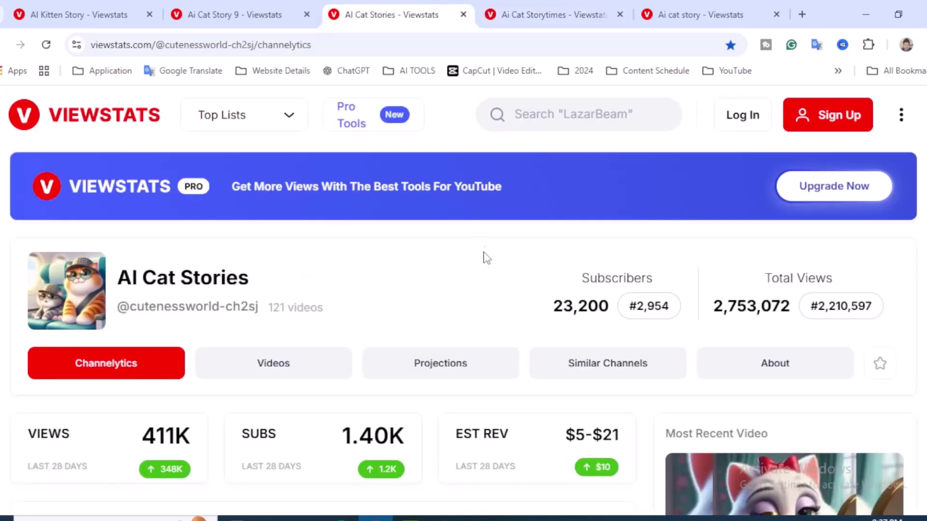
left_click(239, 22)
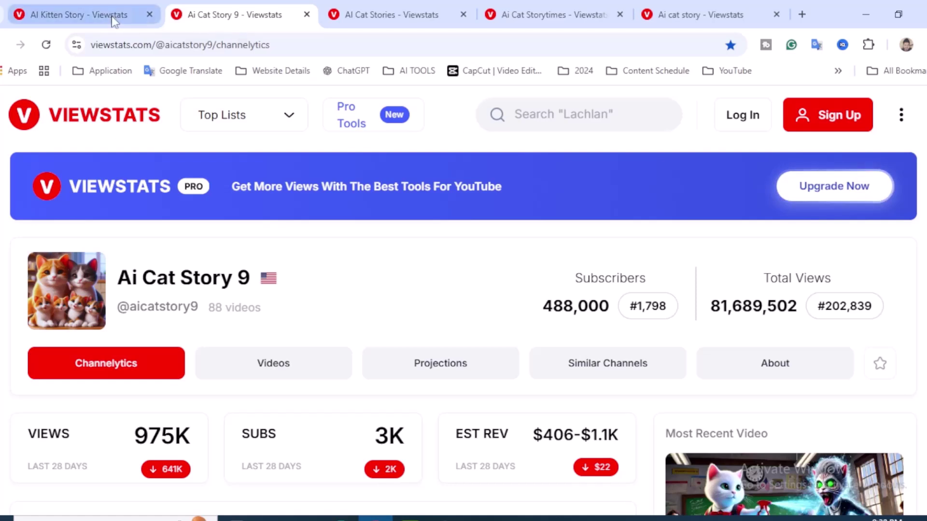
left_click(425, 12)
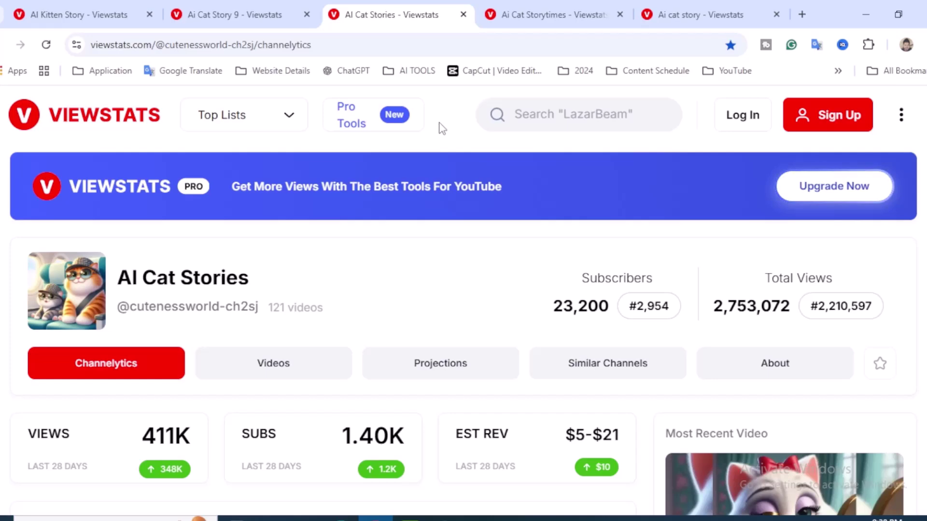
scroll(502, 304, "down", 3)
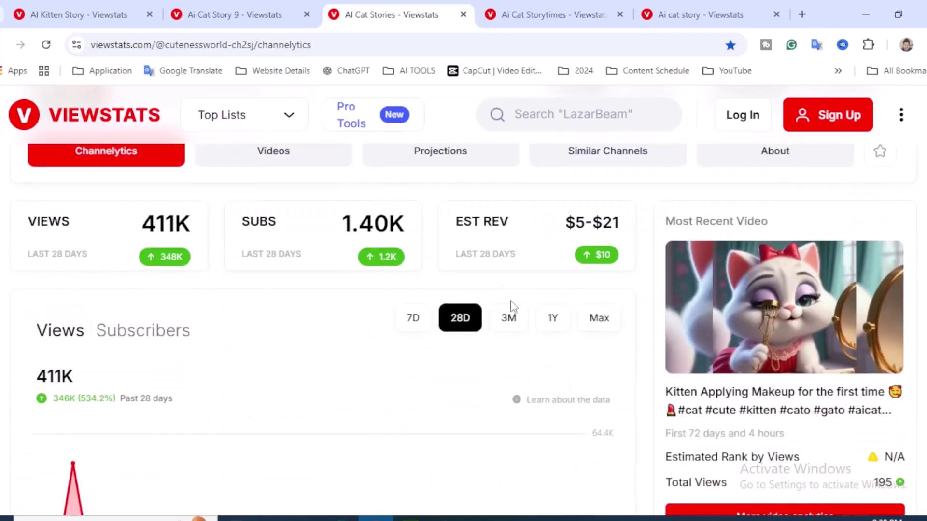
scroll(644, 347, "up", 3)
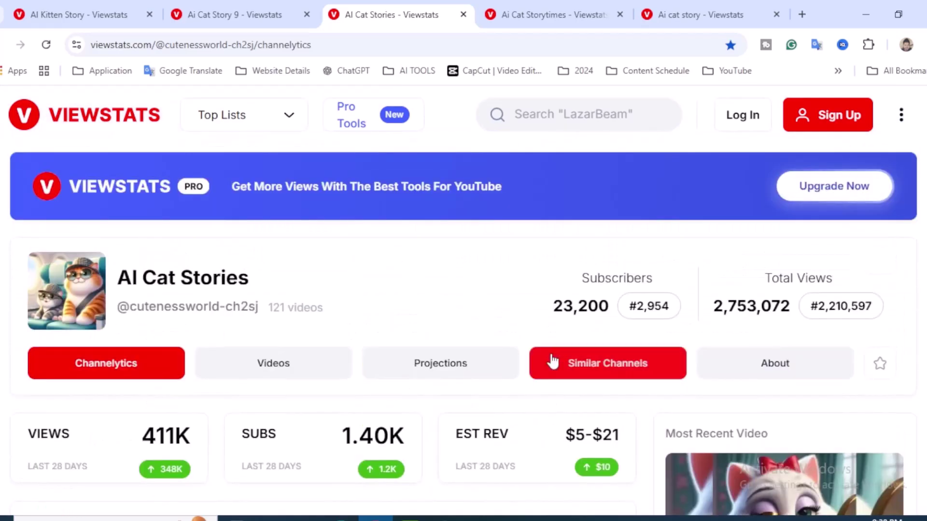
left_click(536, 14)
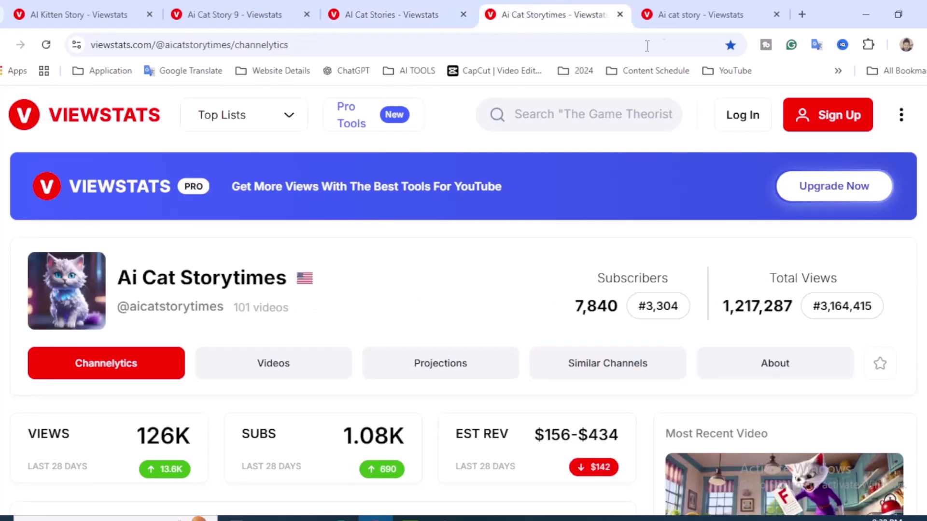
left_click(706, 15)
Close the Ai cat story, Ai Cat Storytimes and AI Cat Stories channel pages
left_click(776, 15)
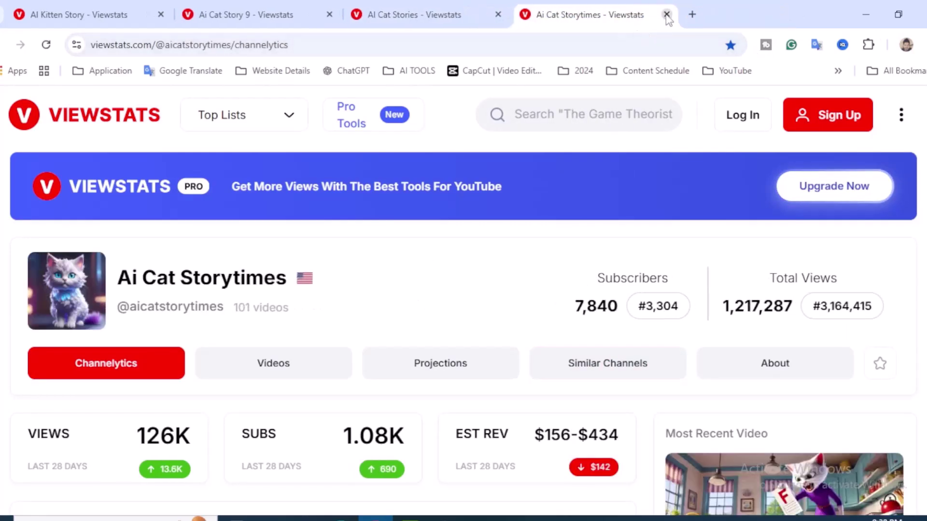
left_click(667, 14)
left_click(499, 14)
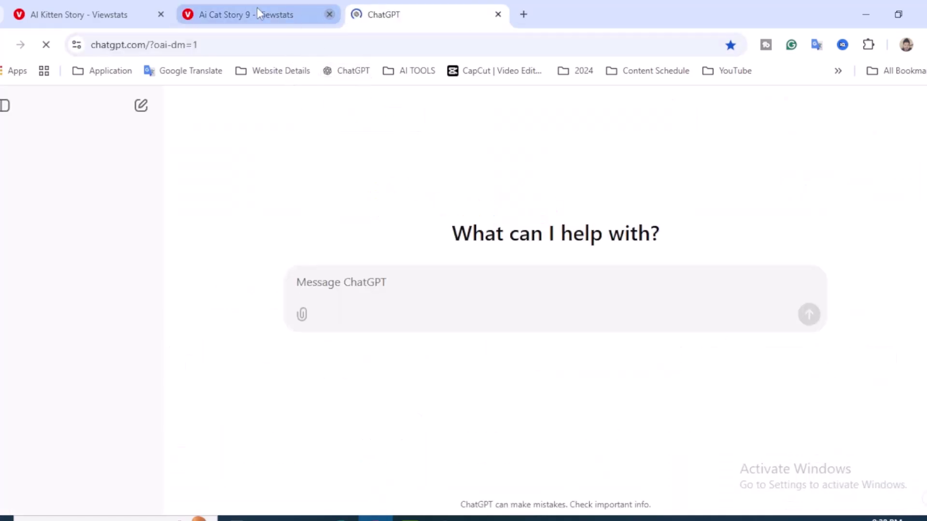
Close the Ai Cat Story 9 page and send ChatGPT the pasted 90-second spy cat script request
left_click(330, 14)
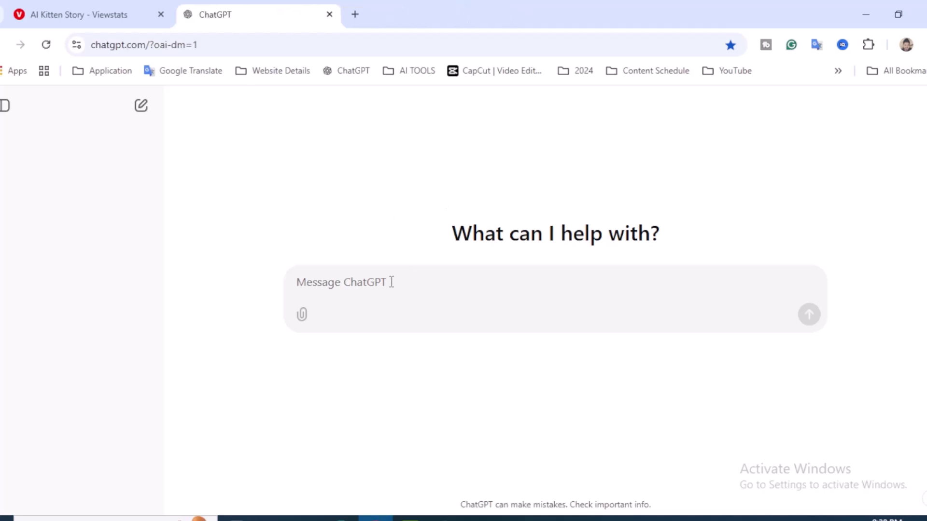
type("write a 90 second spy cat story script for an animation video")
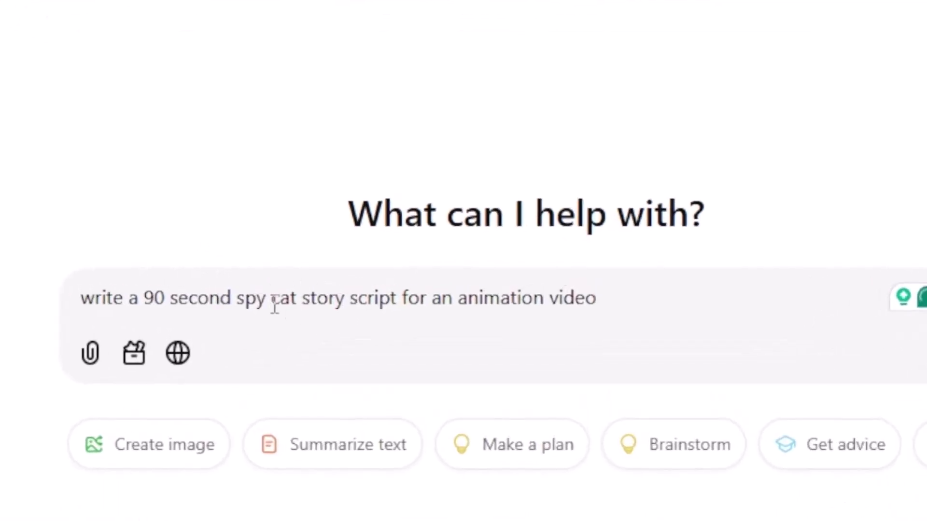
left_click_drag(267, 300, 241, 301)
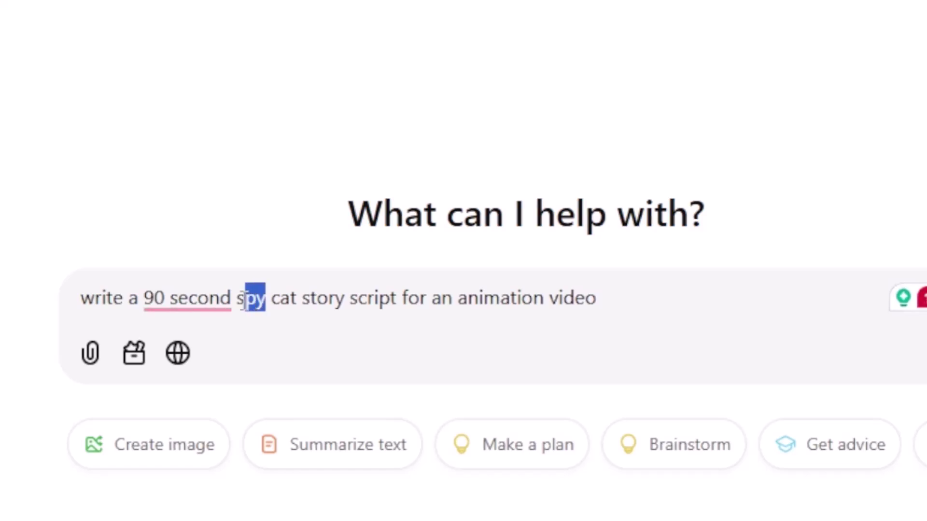
key("End")
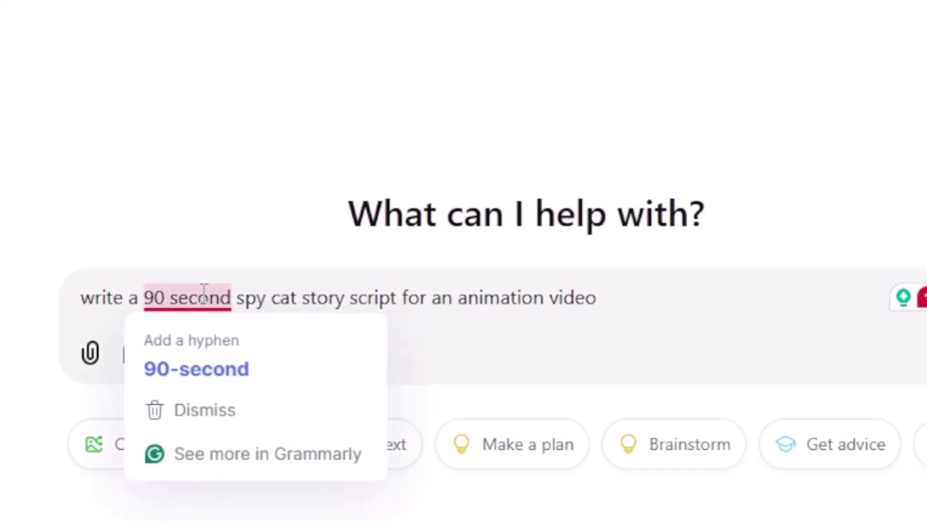
left_click(239, 366)
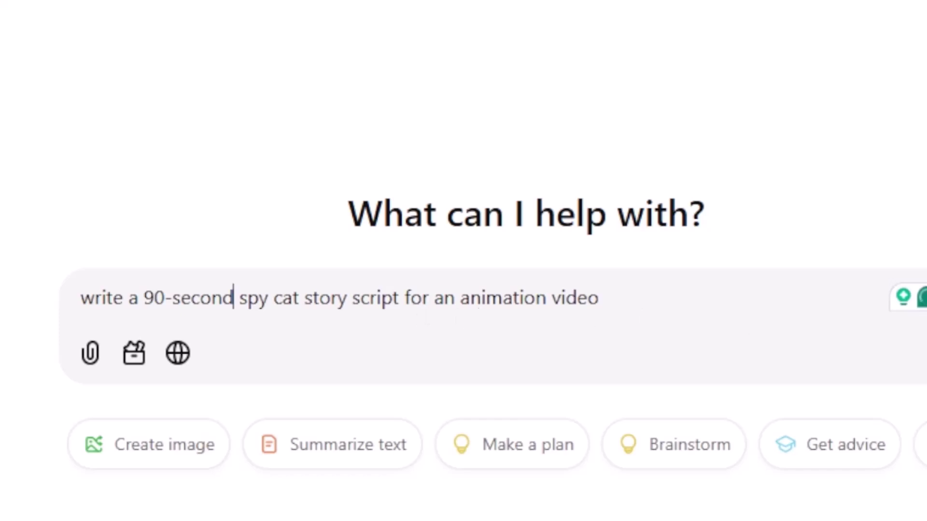
key("Return")
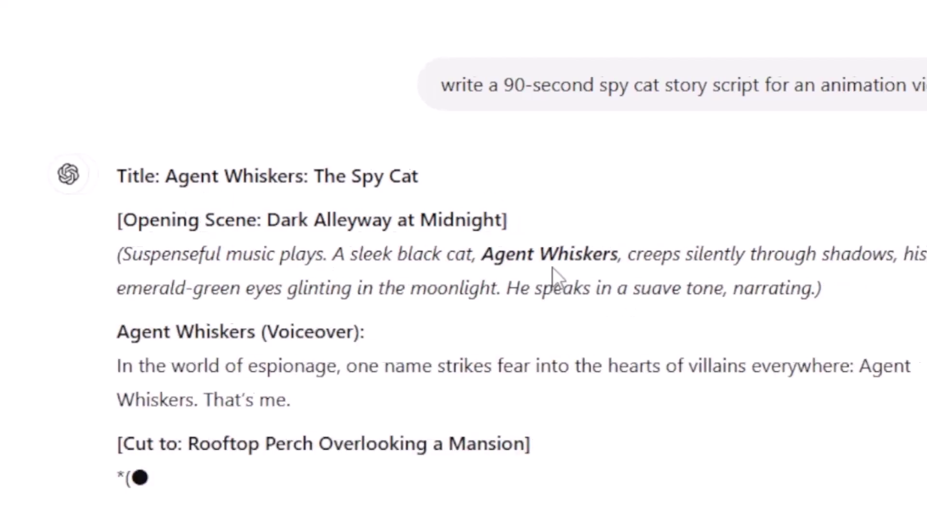
scroll(472, 289, "down", 2)
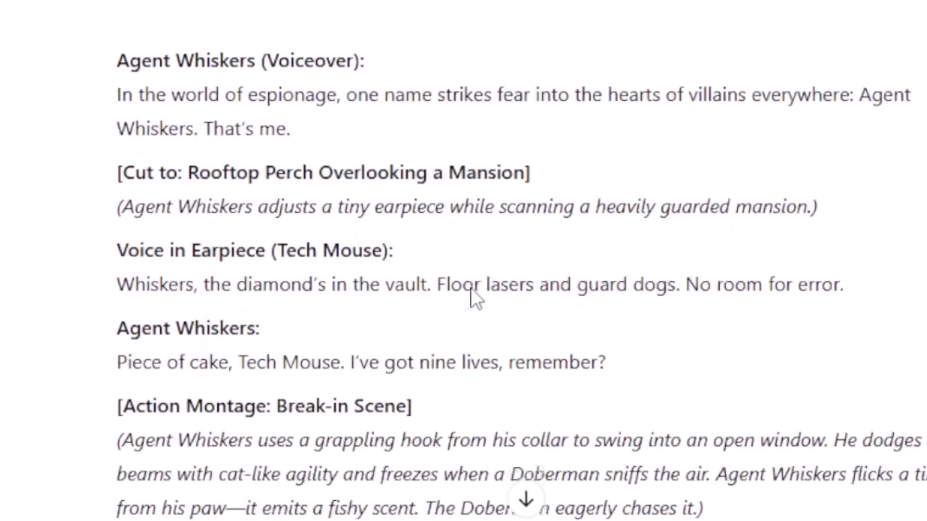
scroll(472, 289, "down", 5)
scroll(471, 289, "down", 5)
scroll(468, 297, "down", 1)
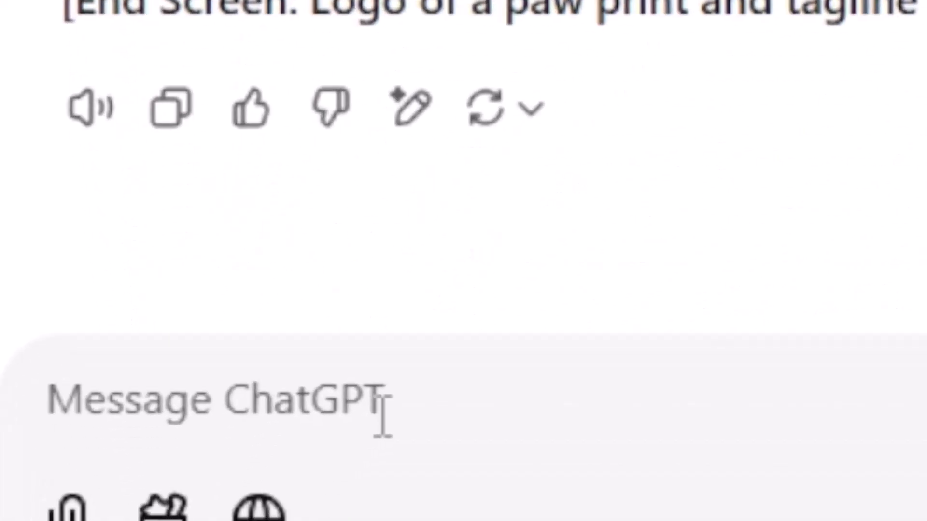
type("write it single paragraph")
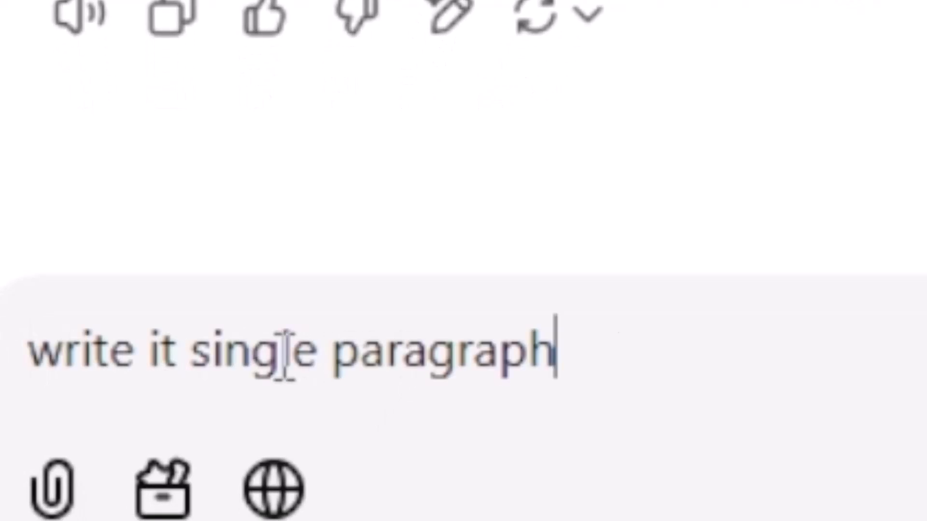
Ask for a single-paragraph version of the script and select that paragraph to copy
key("Return")
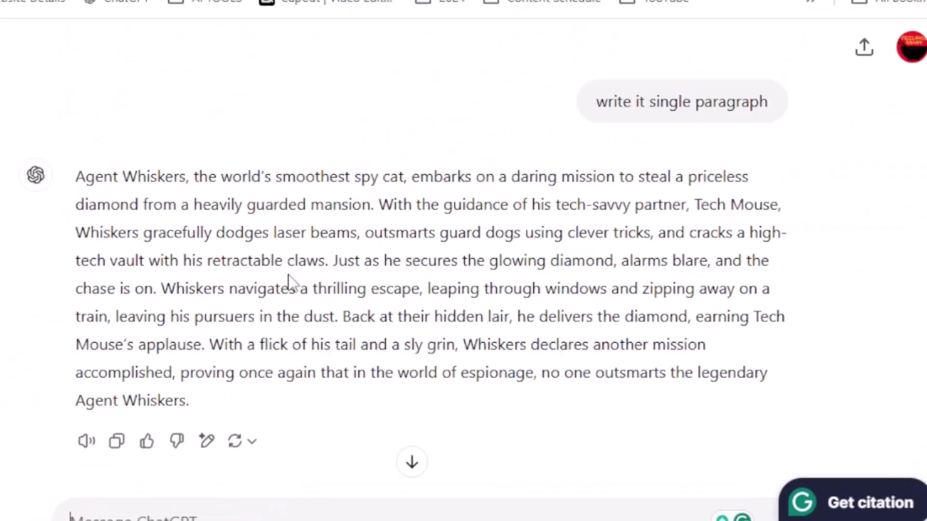
scroll(321, 280, "up", 6)
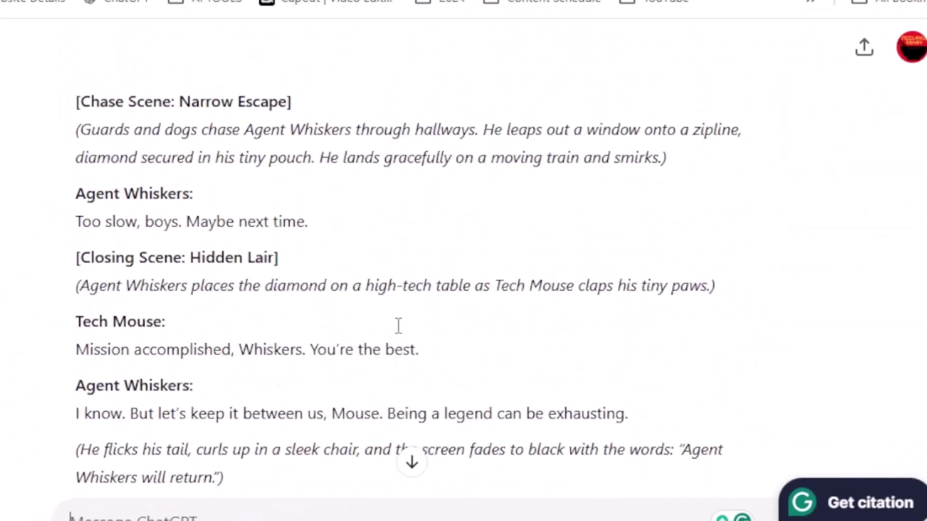
scroll(398, 325, "up", 2)
scroll(458, 360, "up", 3)
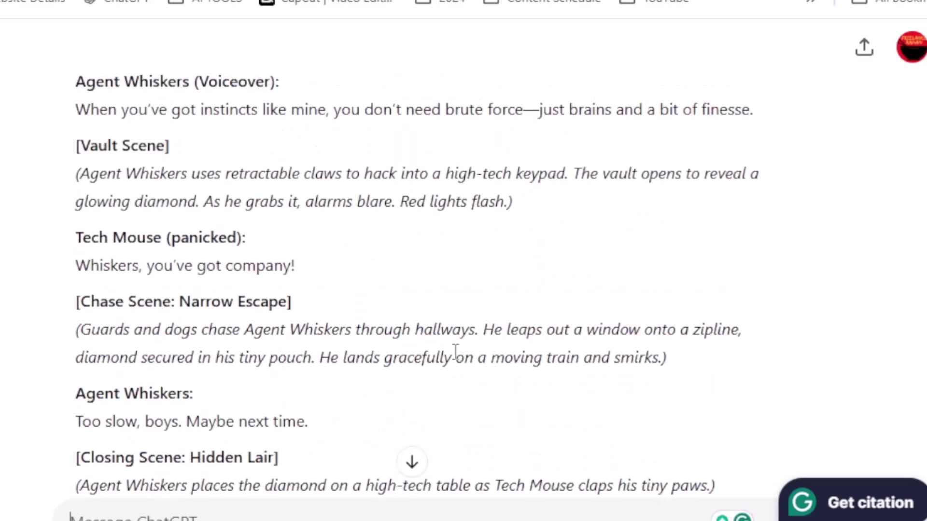
scroll(455, 352, "up", 2)
scroll(455, 352, "down", 5)
scroll(454, 352, "down", 4)
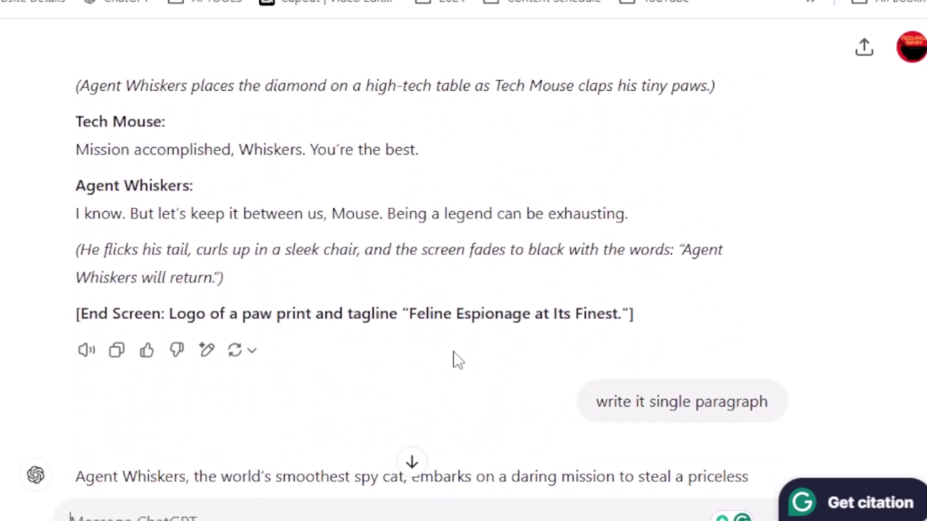
scroll(454, 352, "down", 4)
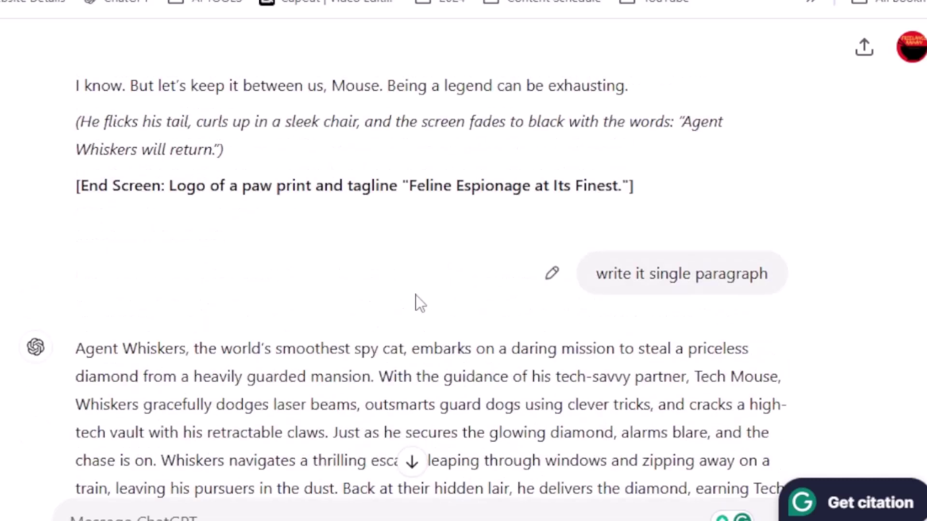
scroll(190, 277, "down", 3)
scroll(194, 303, "down", 3)
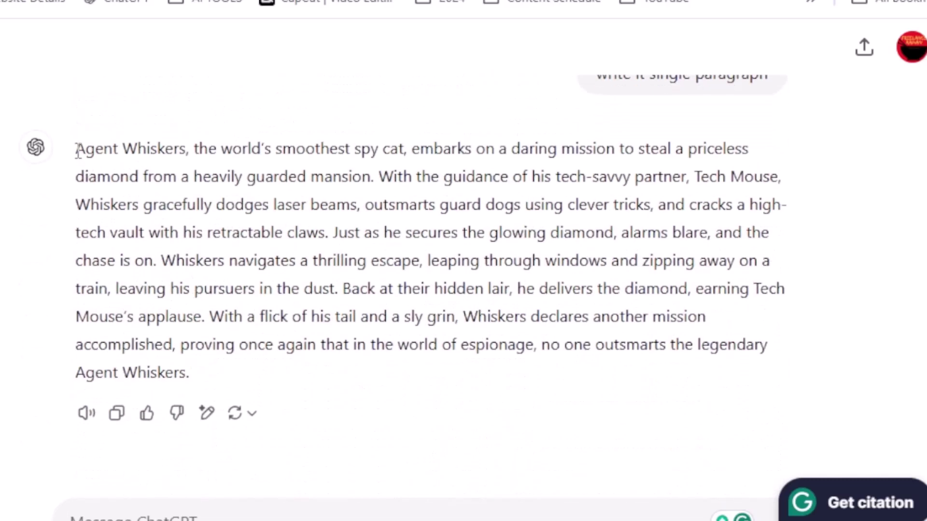
mouse_move(76, 149)
left_mouse_down()
mouse_move(145, 263)
mouse_move(191, 373)
left_mouse_up()
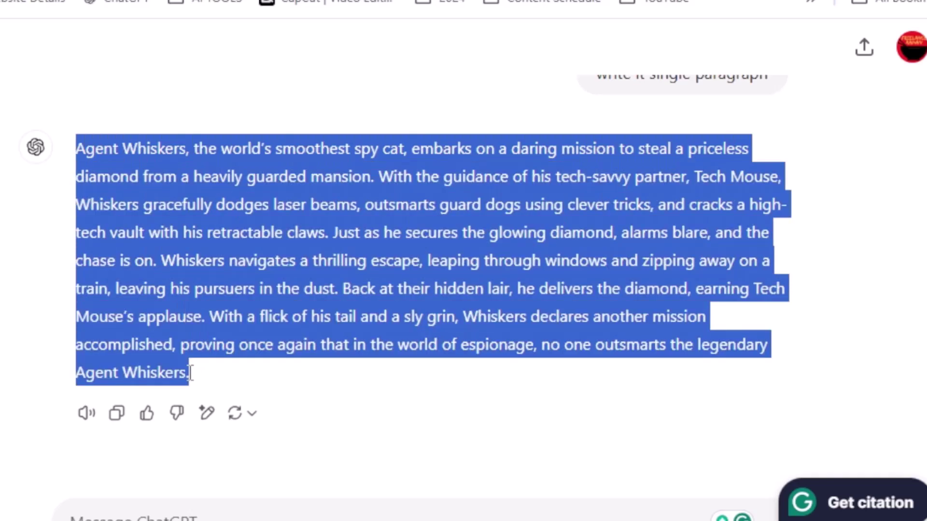
right_click(241, 284)
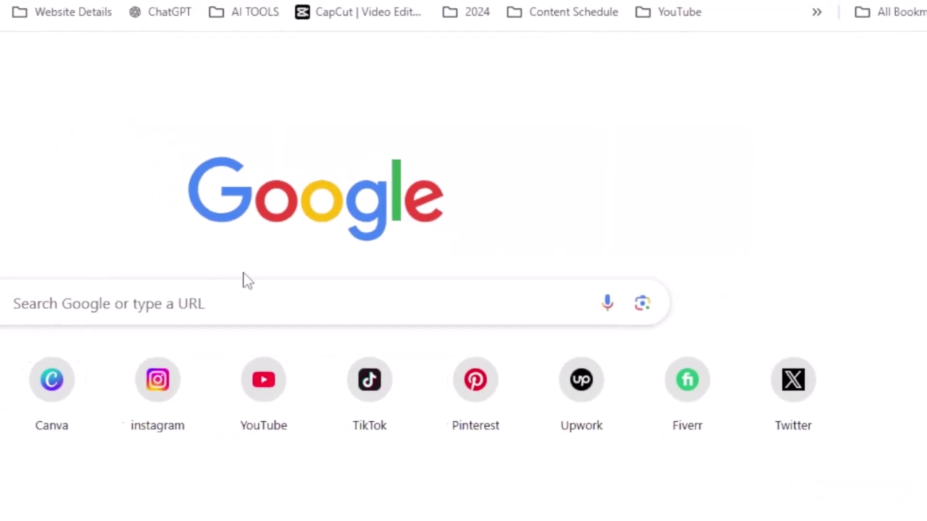
type("s")
Load the short.ai website in the new tab
key("Return")
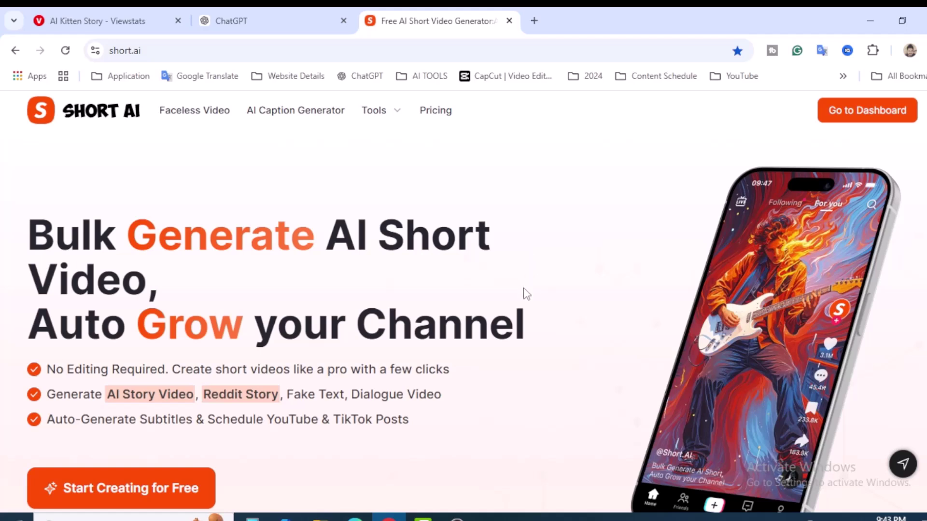
scroll(526, 294, "down", 1)
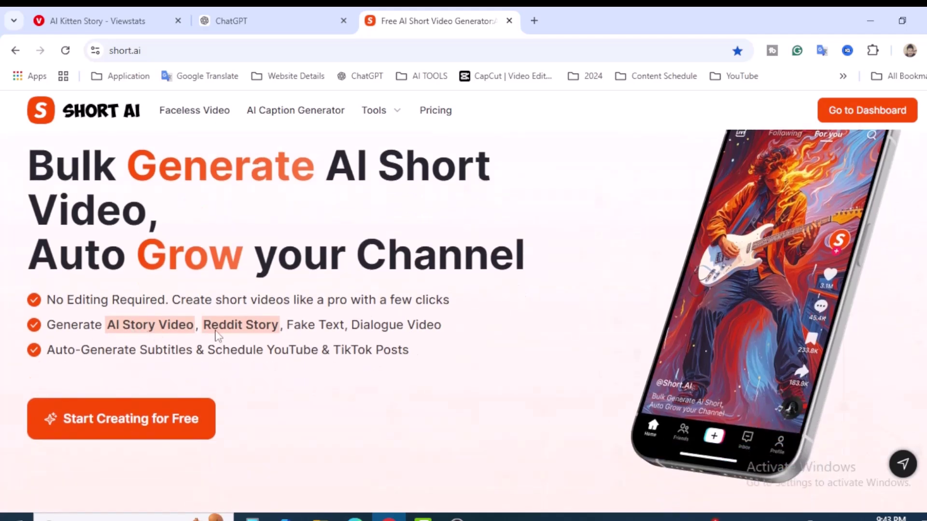
scroll(484, 291, "up", 1)
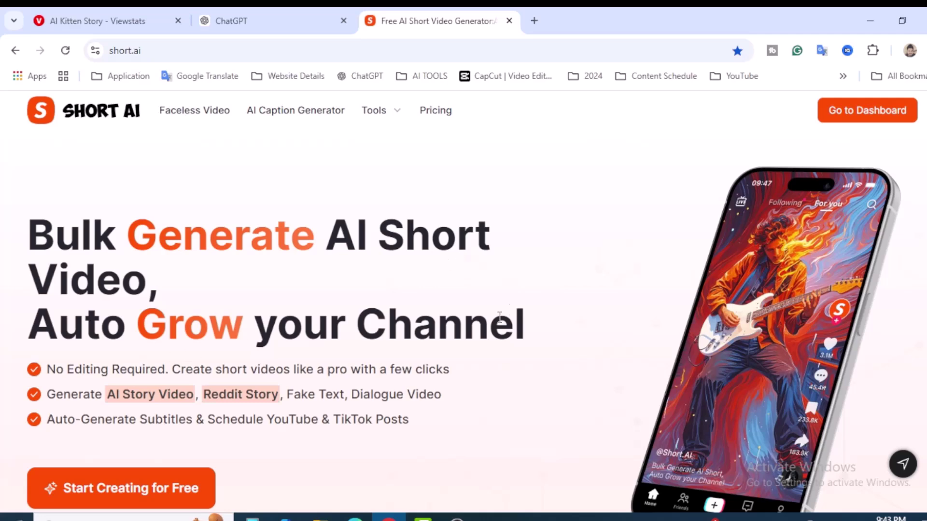
scroll(630, 323, "down", 2)
scroll(599, 303, "down", 2)
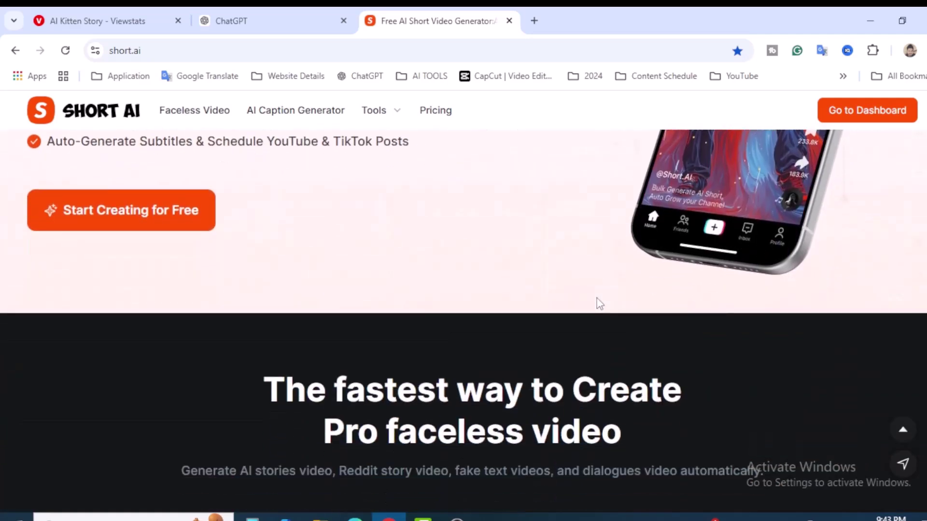
scroll(623, 329, "down", 1)
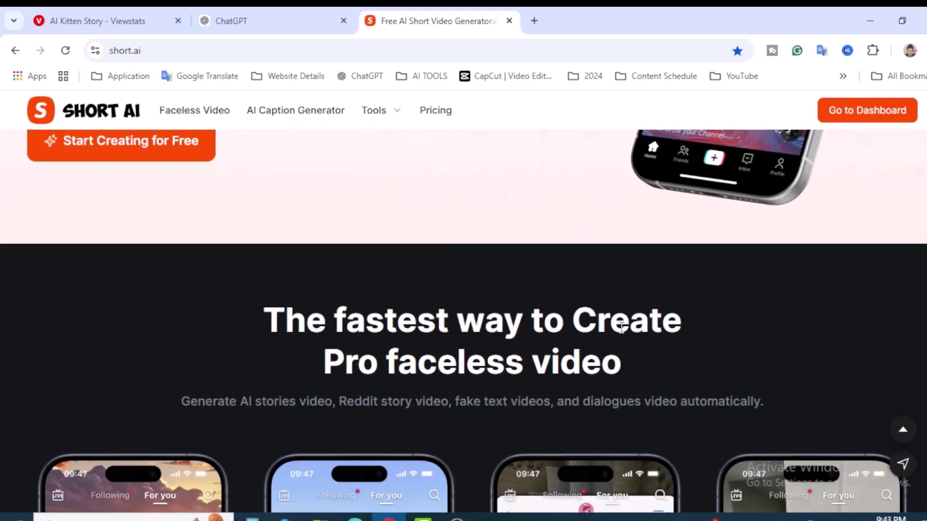
scroll(687, 317, "down", 1)
scroll(689, 314, "down", 2)
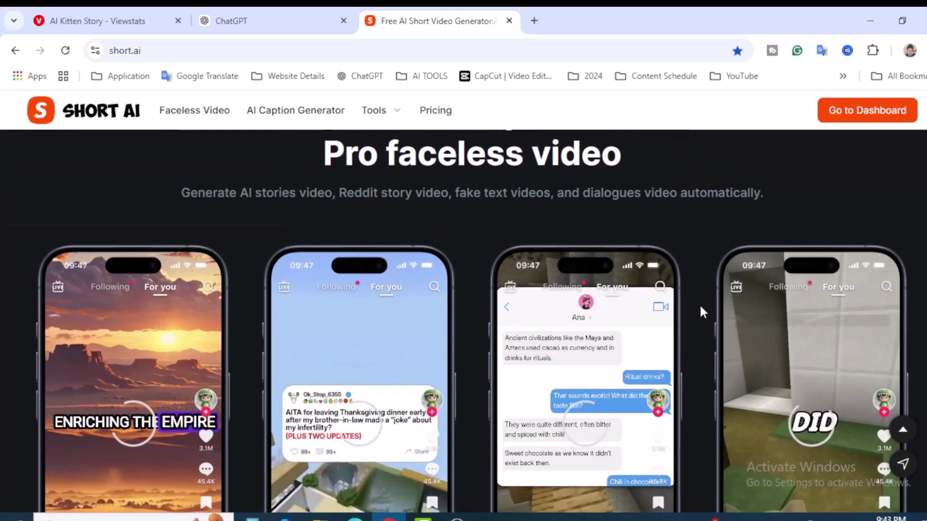
scroll(700, 311, "down", 1)
scroll(700, 311, "down", 1)
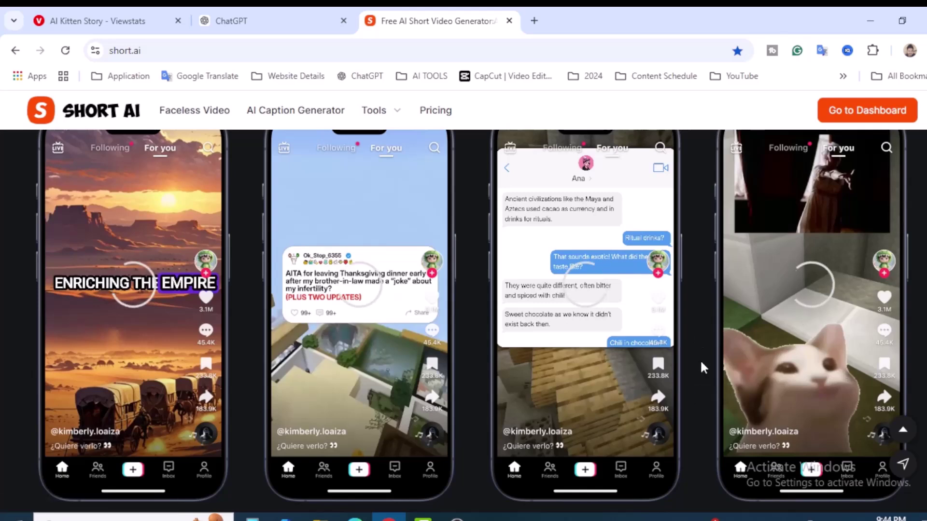
scroll(702, 364, "down", 2)
scroll(701, 368, "down", 3)
scroll(702, 368, "down", 2)
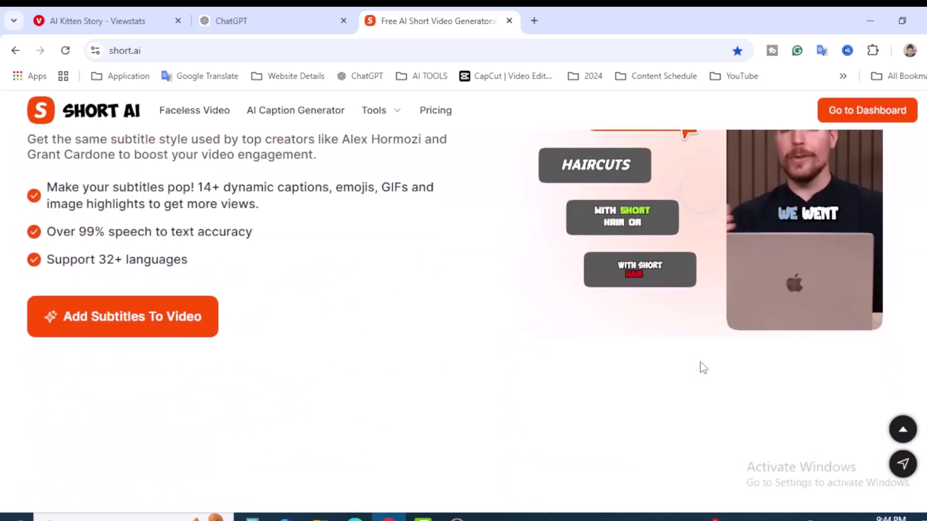
scroll(702, 369, "up", 4)
scroll(701, 368, "down", 2)
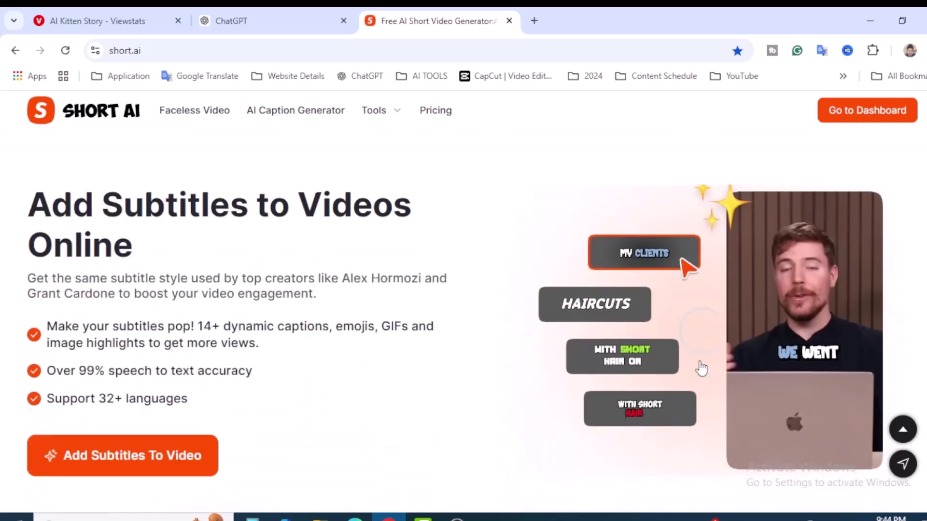
scroll(700, 368, "down", 3)
scroll(701, 369, "down", 2)
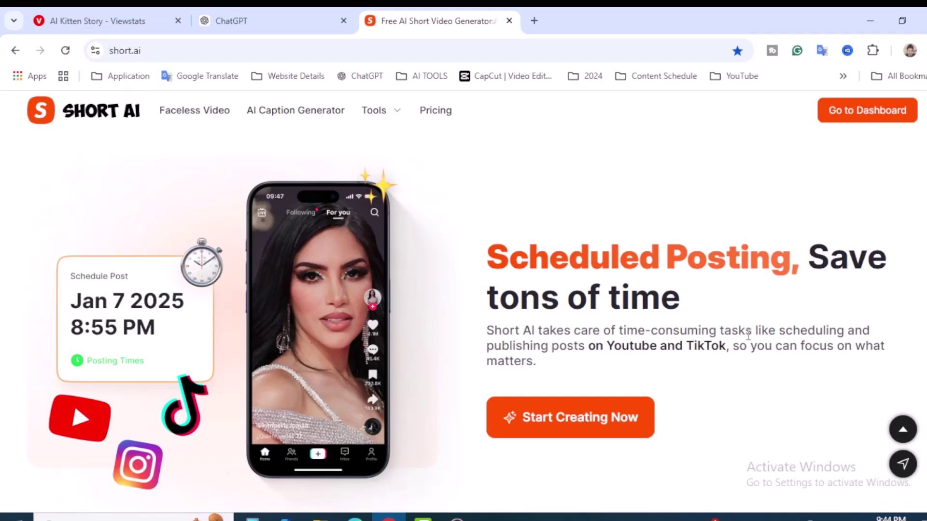
scroll(748, 334, "down", 1)
scroll(749, 340, "down", 2)
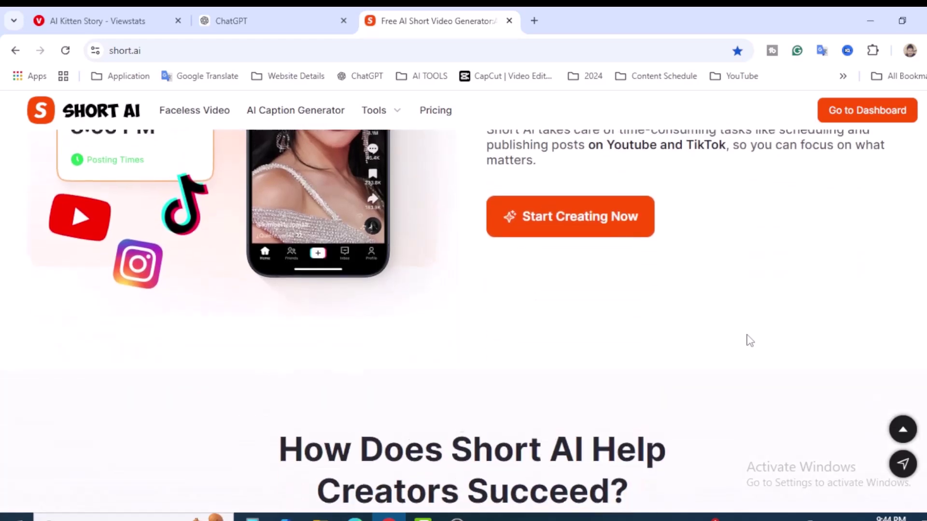
scroll(750, 341, "down", 1)
scroll(749, 341, "down", 3)
scroll(732, 366, "down", 2)
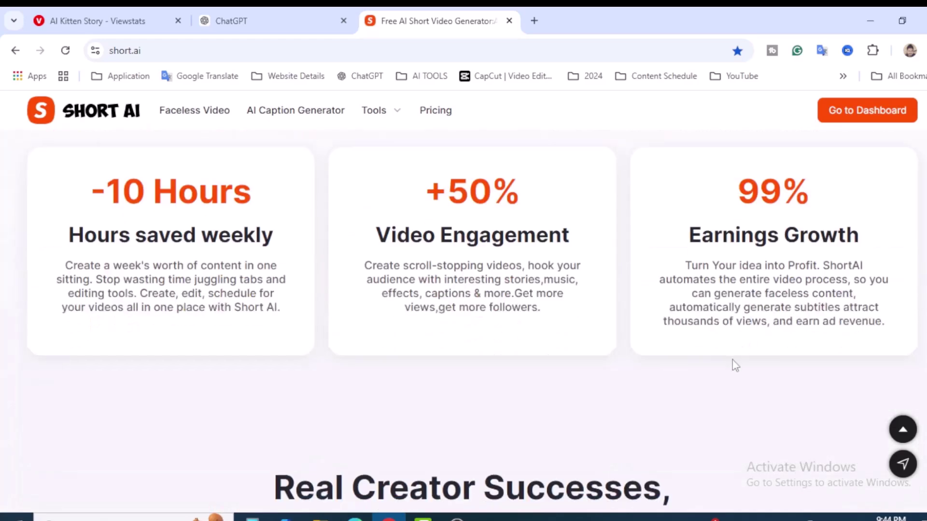
scroll(697, 362, "down", 5)
scroll(700, 363, "down", 5)
scroll(700, 362, "down", 3)
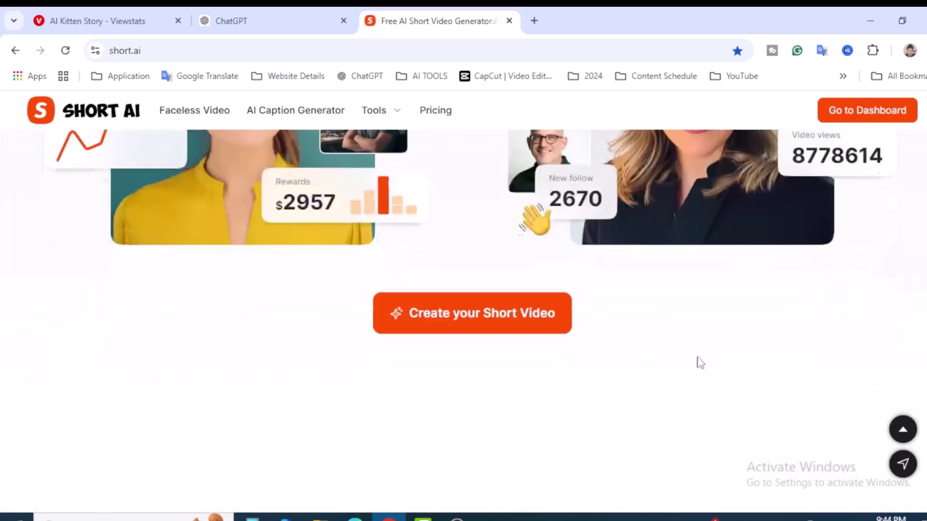
scroll(700, 362, "down", 4)
scroll(699, 362, "up", 3)
scroll(700, 362, "up", 4)
scroll(699, 362, "up", 4)
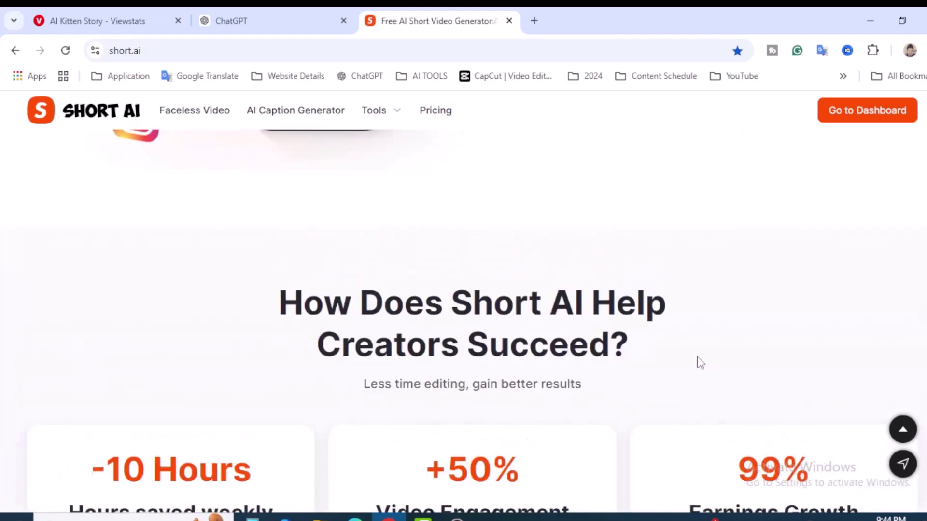
scroll(700, 362, "up", 4)
scroll(698, 360, "up", 4)
scroll(697, 359, "up", 5)
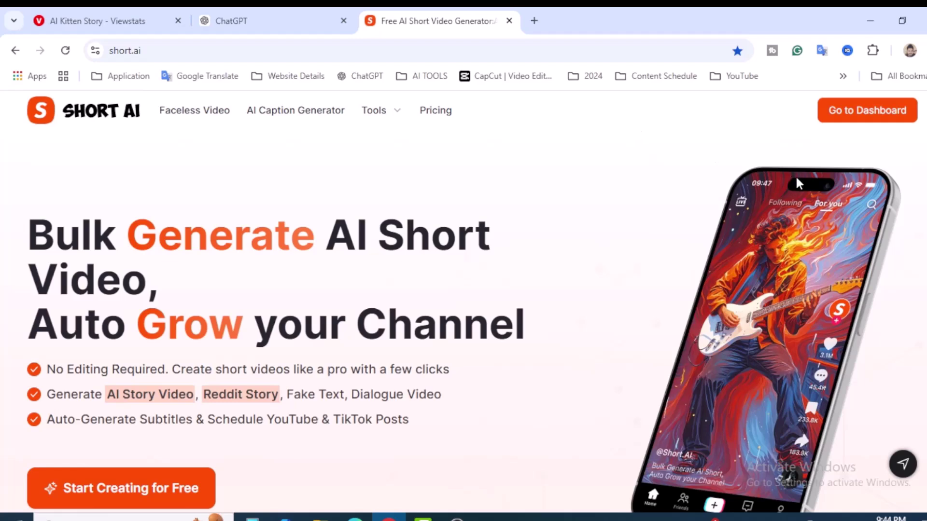
left_click(869, 118)
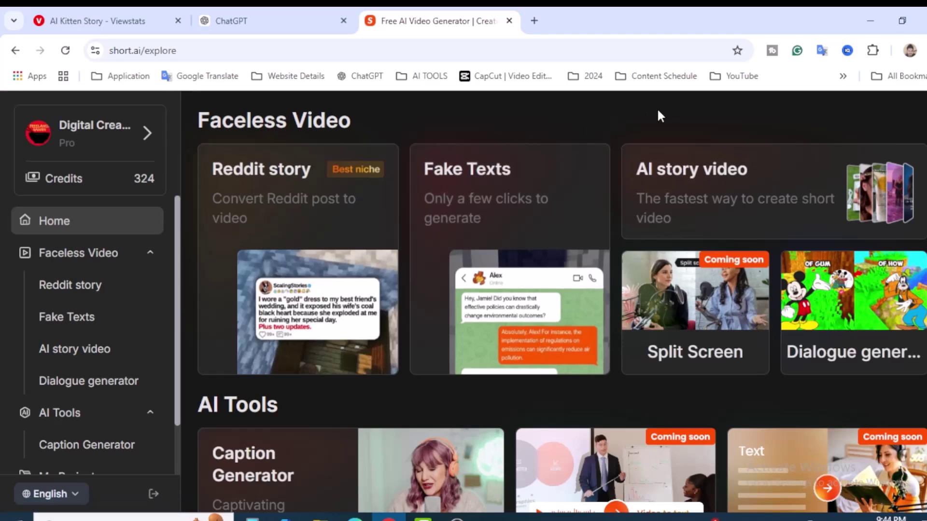
scroll(613, 242, "down", 5)
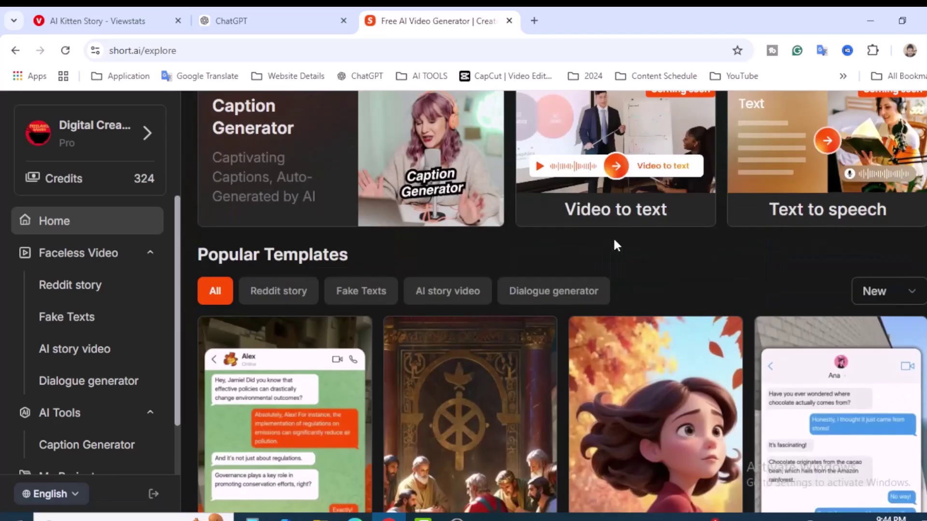
scroll(613, 240, "down", 1)
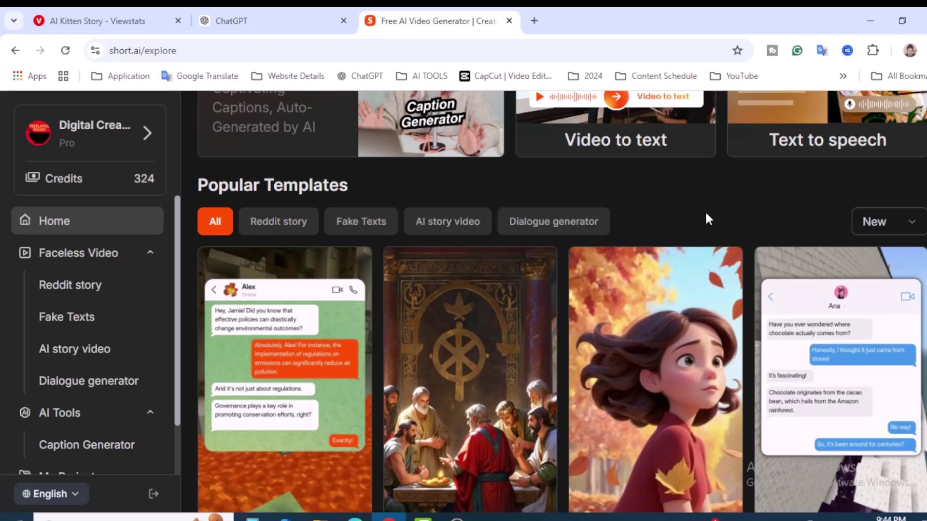
left_click(53, 11)
scroll(616, 275, "down", 3)
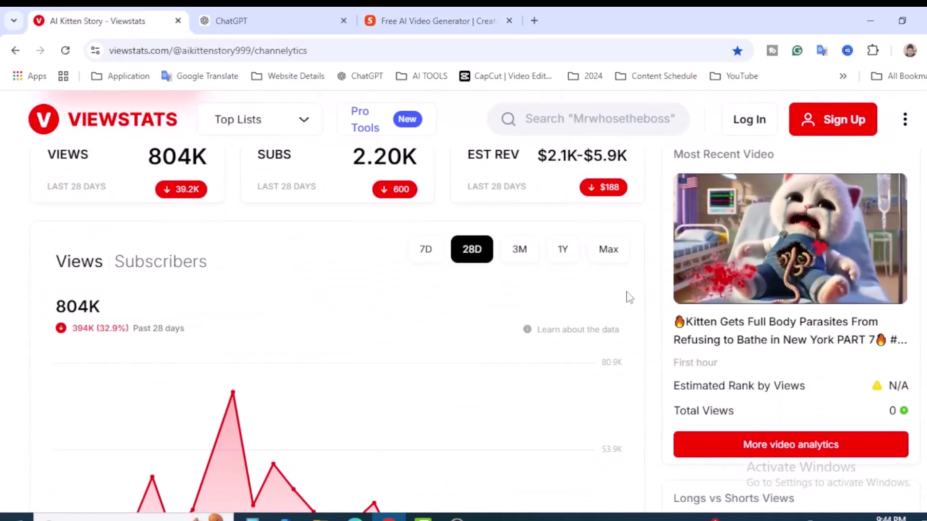
Filter Popular Templates to 'AI story video' and pause a template preview
left_click(435, 20)
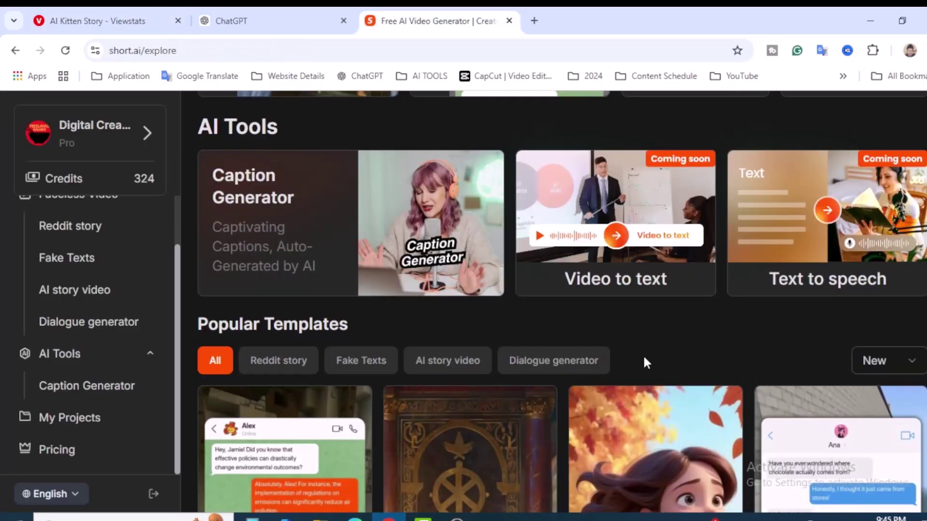
left_click(451, 363)
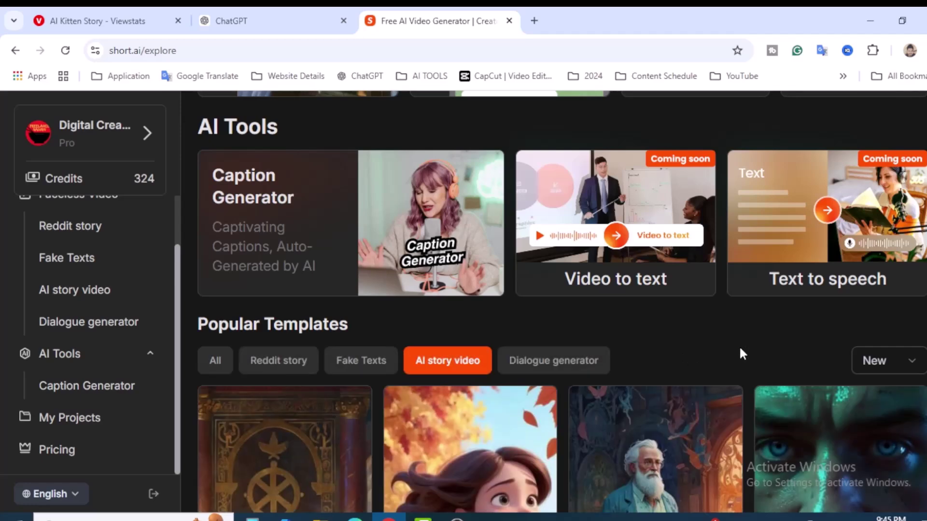
scroll(742, 351, "up", 1)
scroll(746, 355, "down", 3)
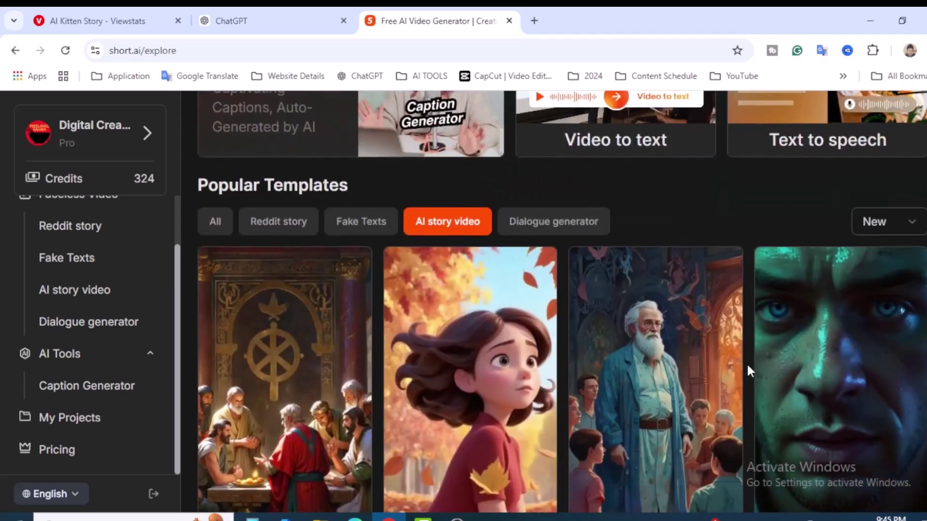
scroll(747, 363, "down", 1)
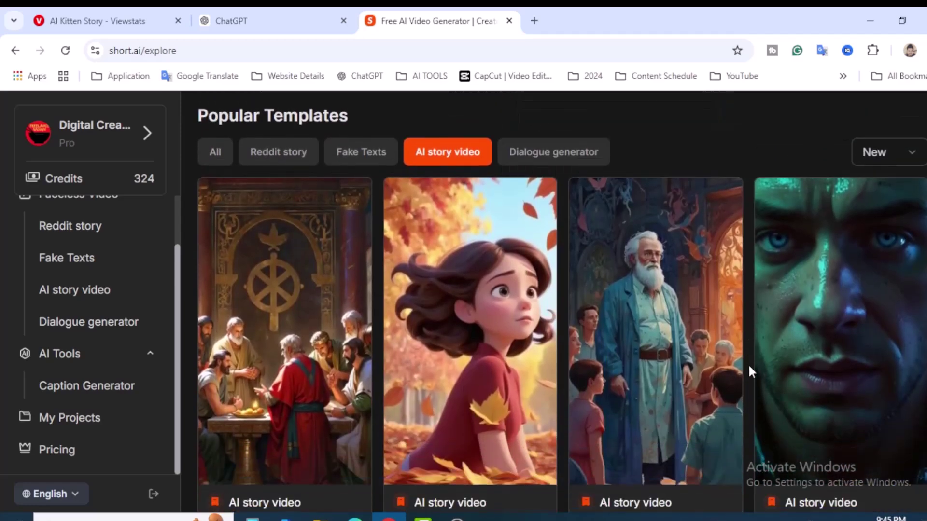
mouse_move(655, 377)
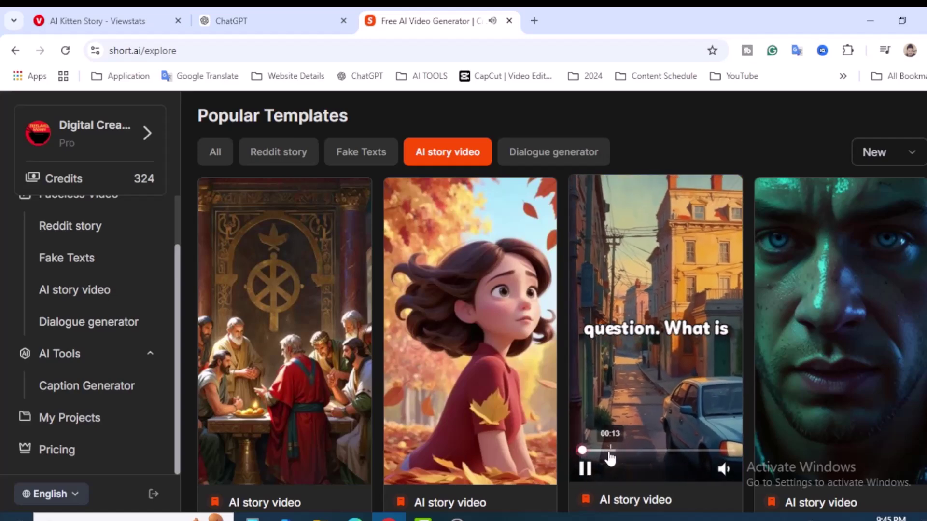
left_click(585, 468)
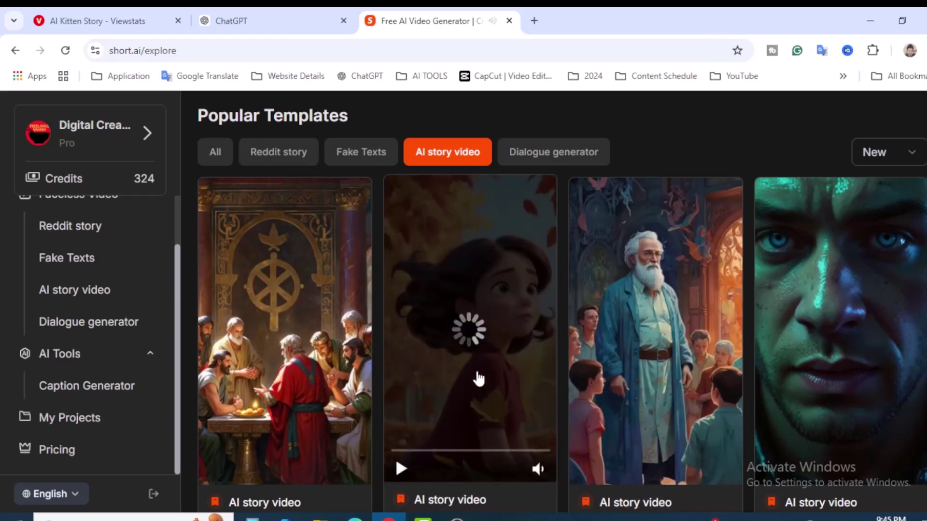
mouse_move(471, 333)
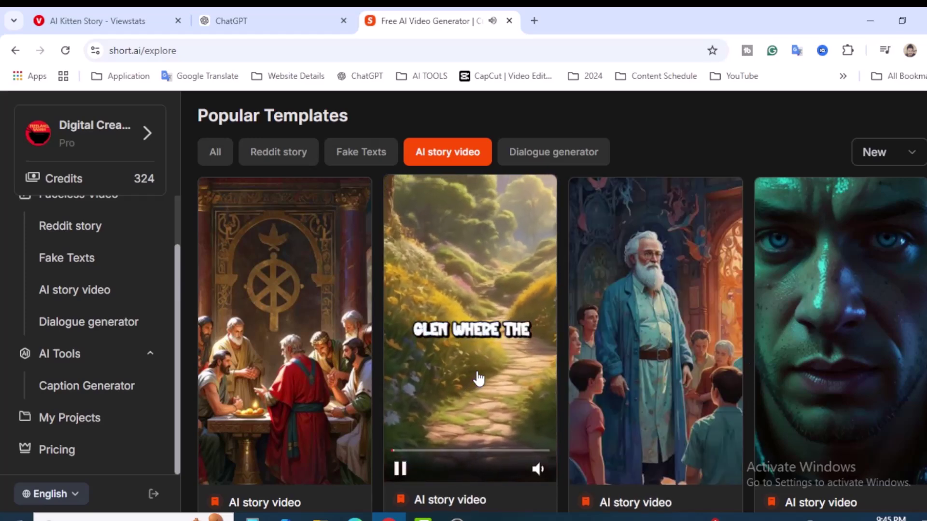
Pause the forest path preview, then begin a new AI story video with Disney style background
left_click(399, 467)
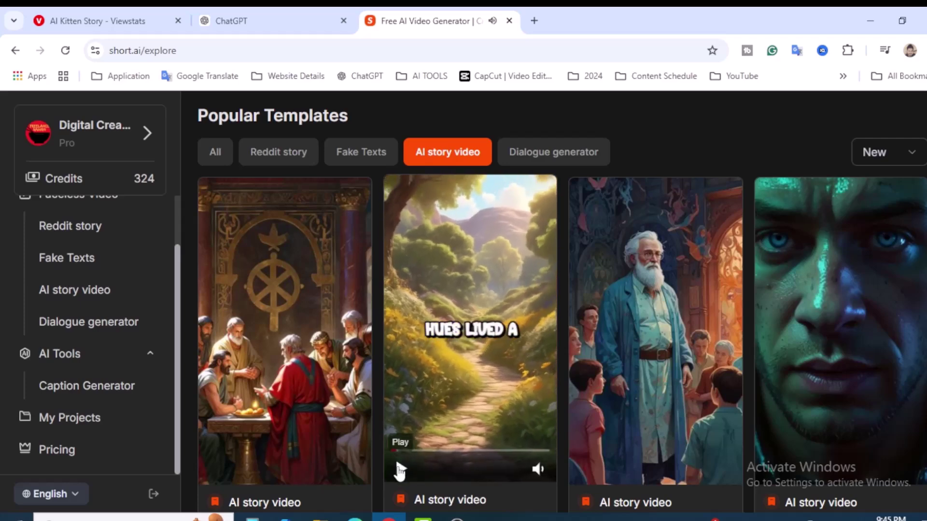
scroll(561, 379, "down", 1)
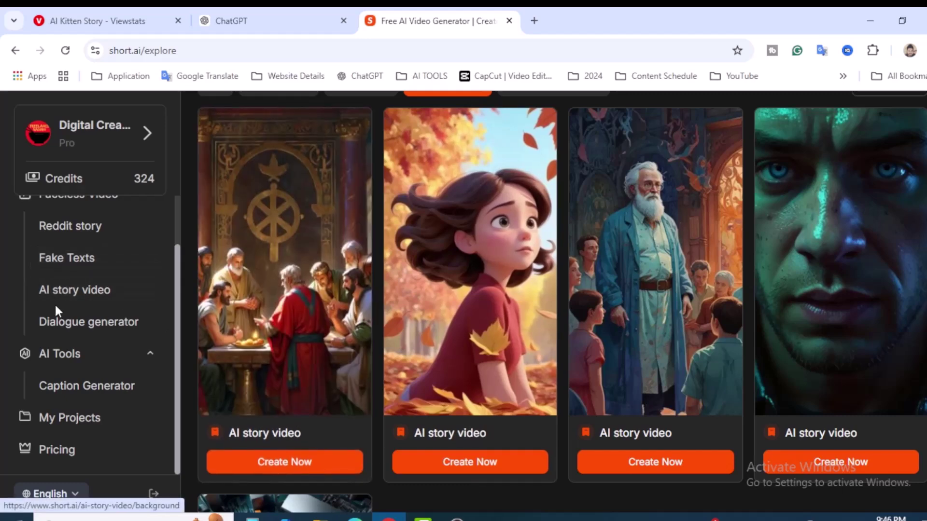
left_click(88, 291)
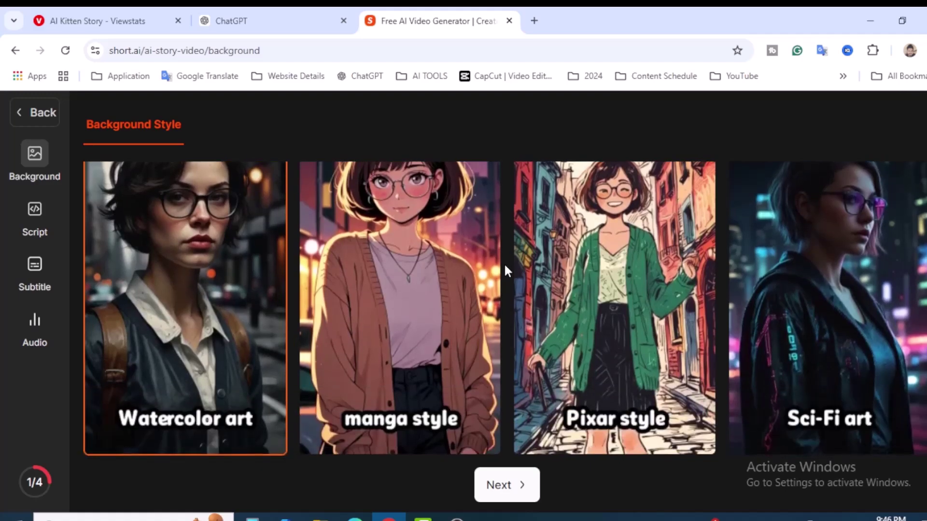
scroll(504, 264, "down", 3)
scroll(505, 265, "down", 3)
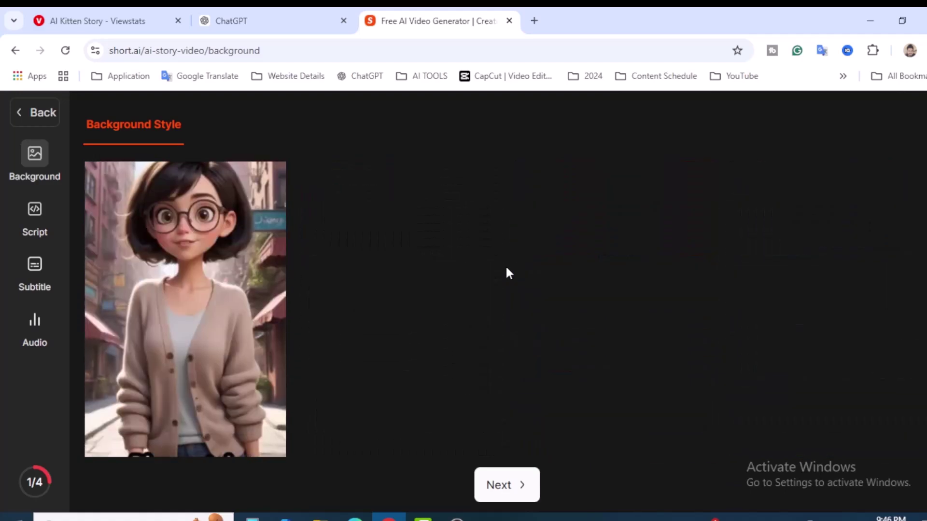
left_click(190, 329)
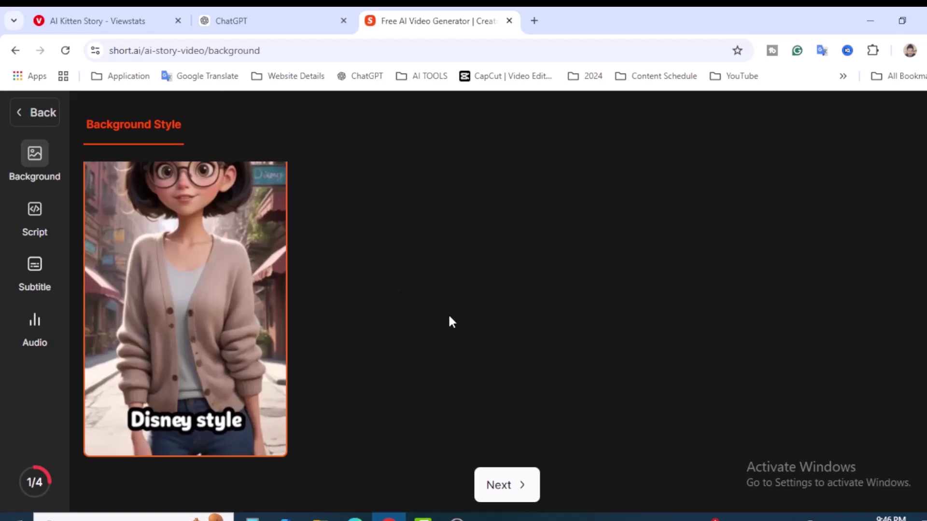
left_click(525, 489)
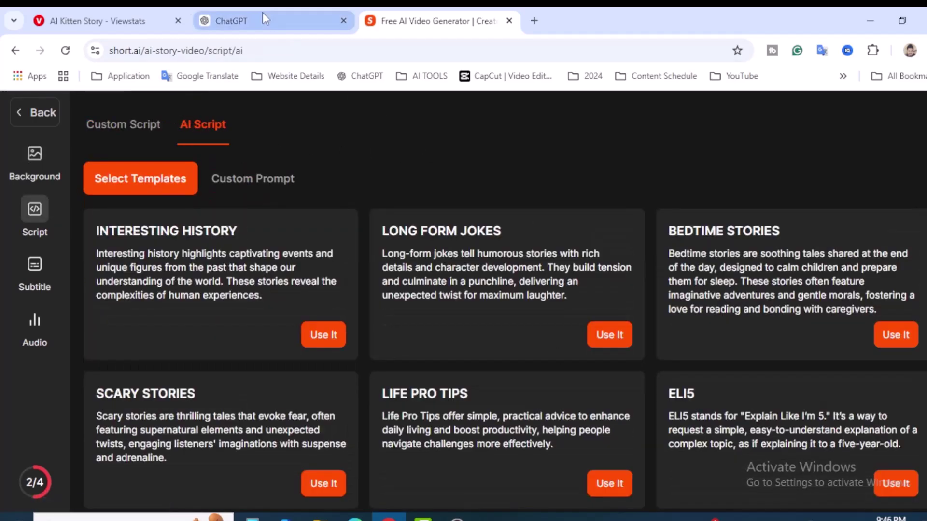
Check the ChatGPT story, then choose Custom Prompt with English script and no call to action
left_click(263, 18)
left_click(439, 16)
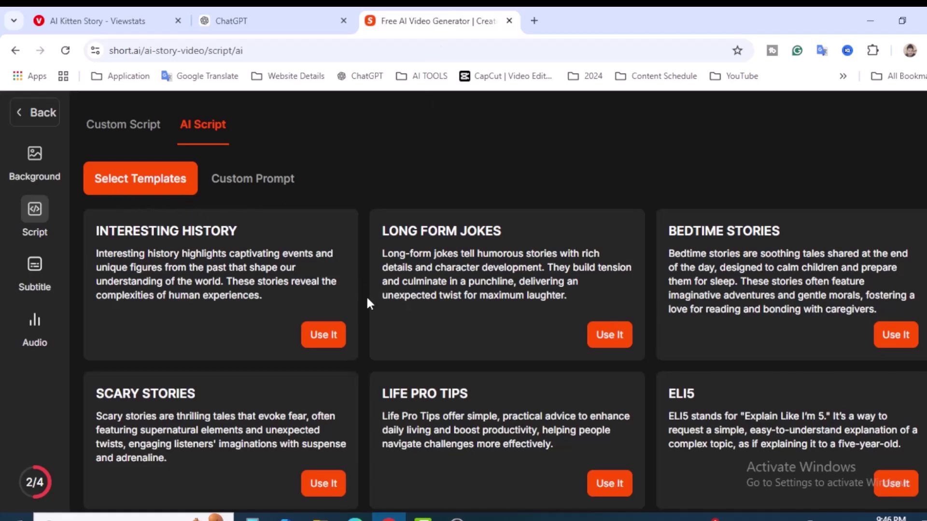
scroll(366, 305, "down", 5)
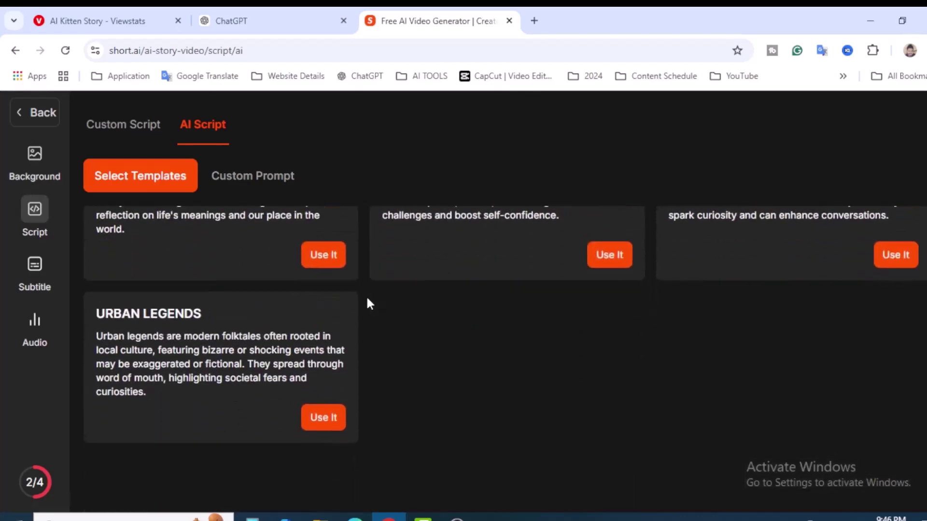
scroll(367, 305, "up", 4)
scroll(367, 305, "up", 2)
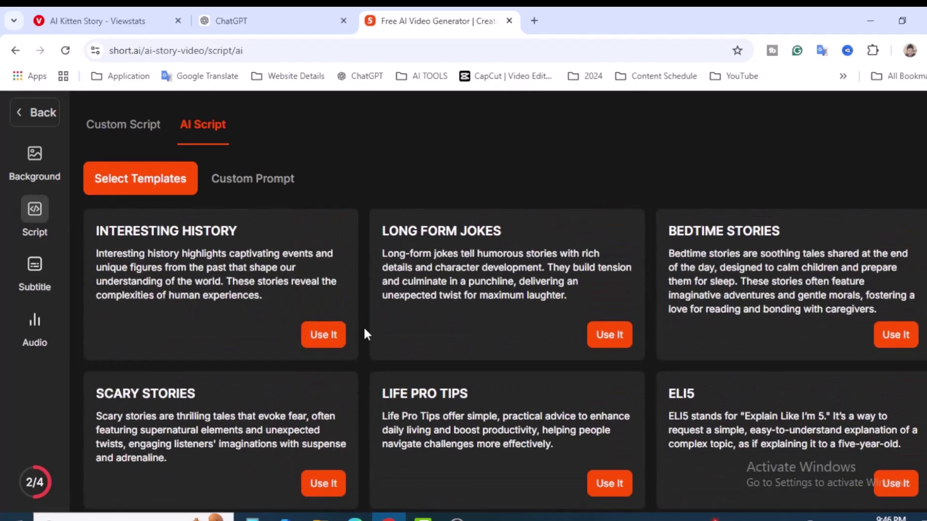
scroll(365, 334, "down", 4)
scroll(371, 336, "up", 1)
scroll(370, 335, "up", 3)
left_click(272, 181)
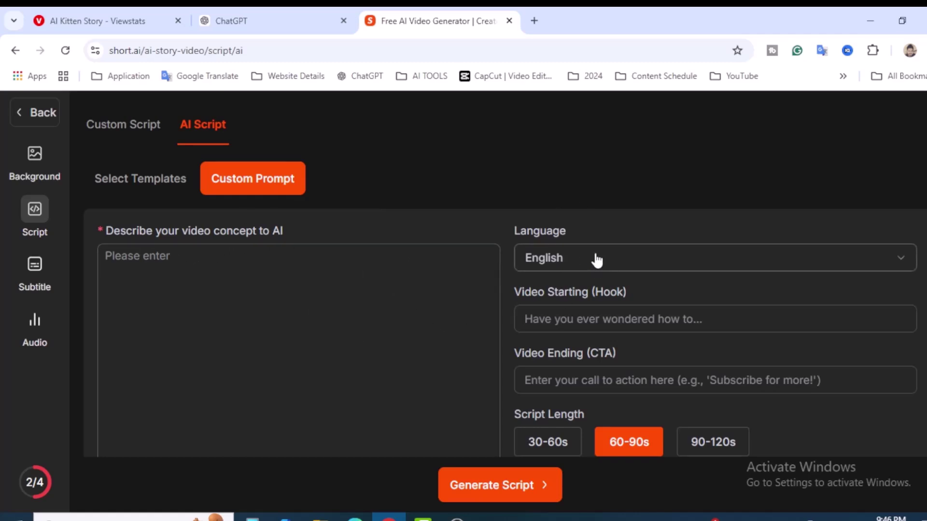
left_click(608, 265)
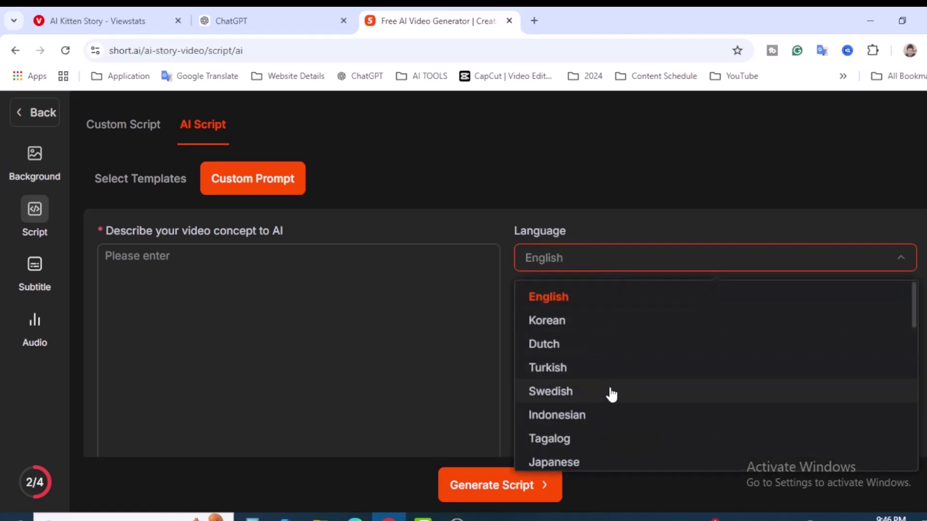
scroll(602, 439, "down", 1)
scroll(600, 442, "down", 1)
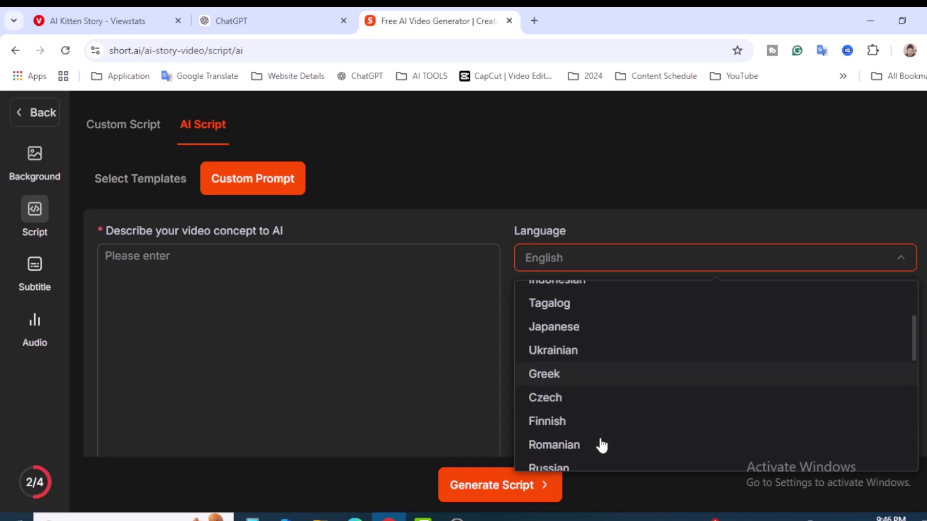
scroll(601, 443, "up", 2)
left_click(651, 231)
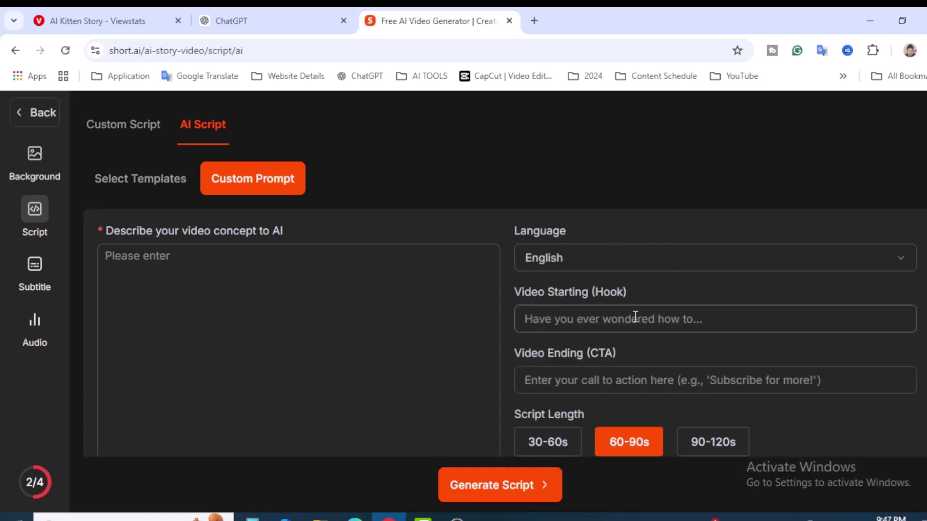
left_click(603, 383)
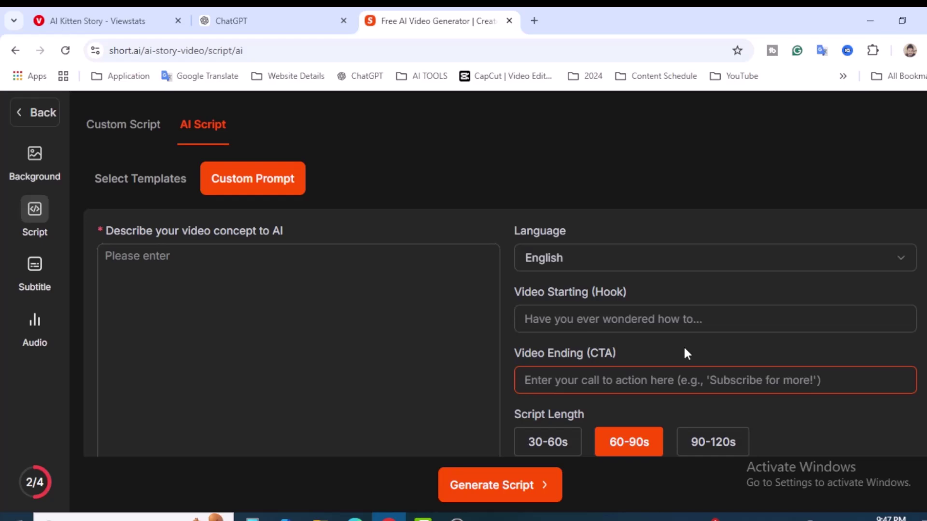
left_click(582, 413)
scroll(598, 410, "down", 1)
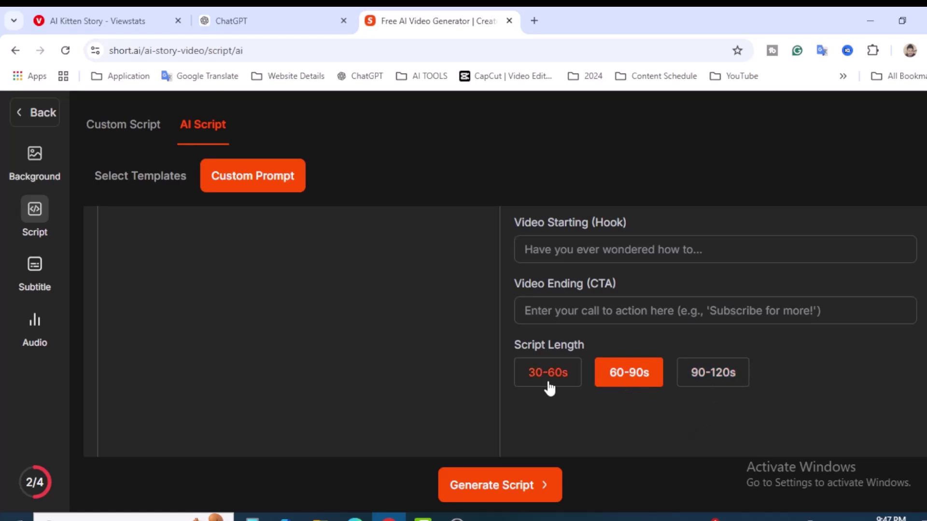
scroll(580, 418, "up", 1)
Paste the Agent Whiskers story concept and generate the script
left_click(252, 275)
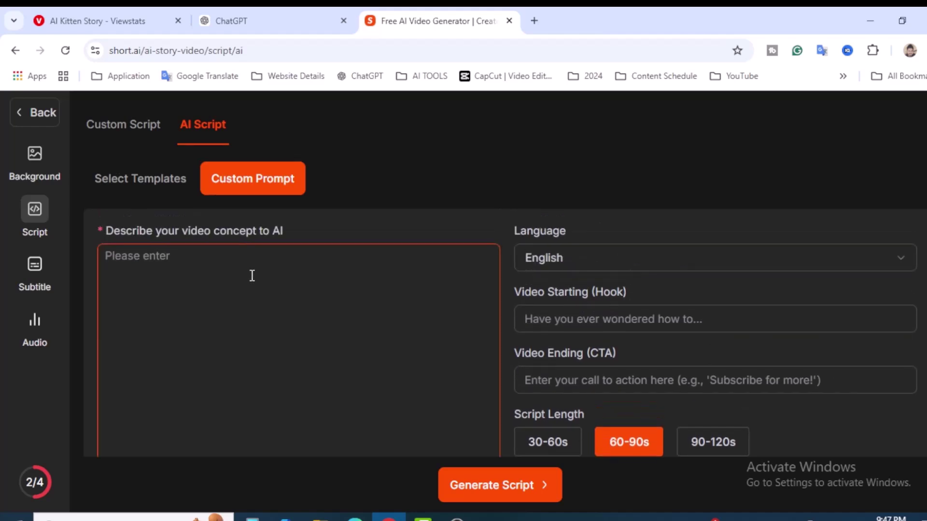
type("Agent Whiskers, the world’s smoothest spy cat, embarks on a daring mission to steal a priceless diamond from a heavily guarded mansion. With the guidance of his tech-savvy partner, Tech Mouse, Whiskers gracefully dodges laser beams, outsmarts guard dogs using clever tricks, and cracks a high-tech vault with his retractable claws. Just as he secures the glowing diamond, alarms blare, and the chase is on. Whiskers navigates a thrilling escape, leaping through windows and zipping away on a train, leaving his pursuers in the dust. Back at their hidden lair, he delivers the diamond, earning Tech Mouse’s applause. With a flick of his tail and a sly grin, Whiskers declares another mission accomplished, proving once again that in the world of espionage, no one outsmarts the legendary Agent Whiskers.")
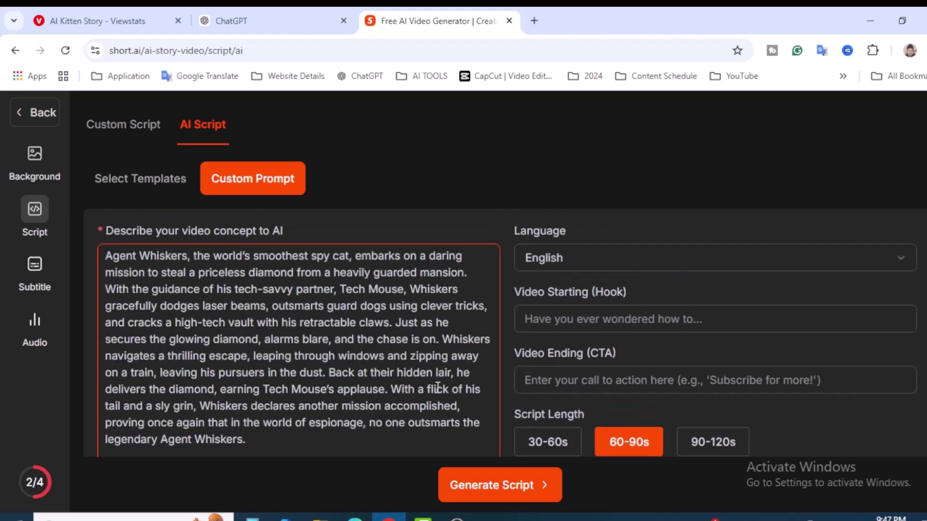
left_click(546, 494)
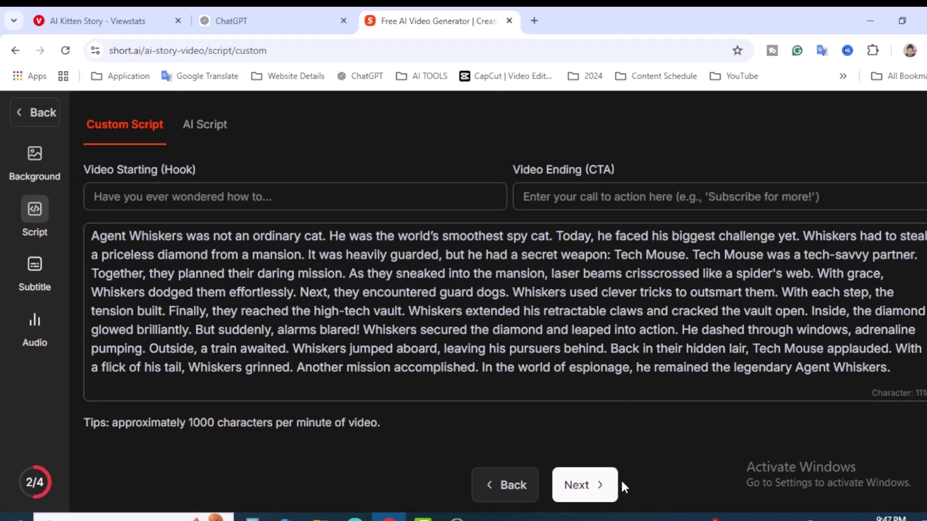
Choose the white boxed-word subtitle template and advance to Select Audio
left_click(602, 491)
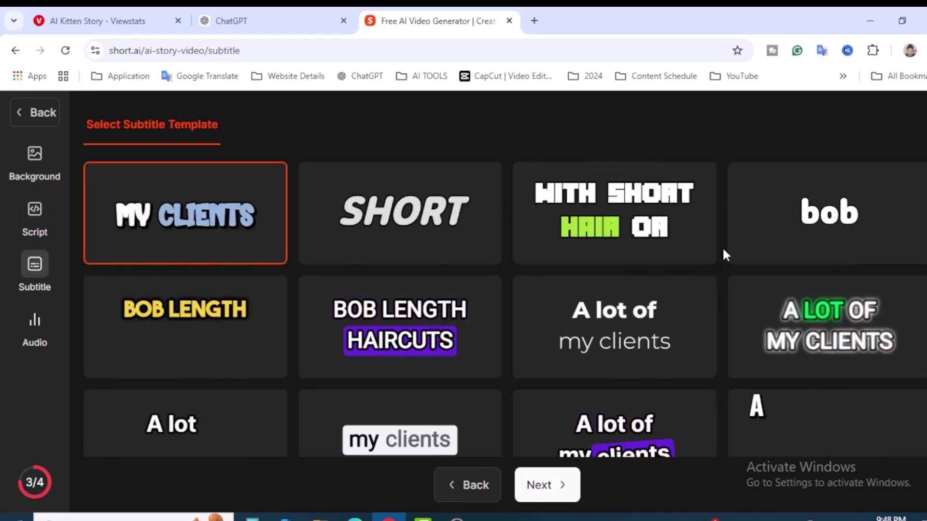
scroll(724, 253, "down", 1)
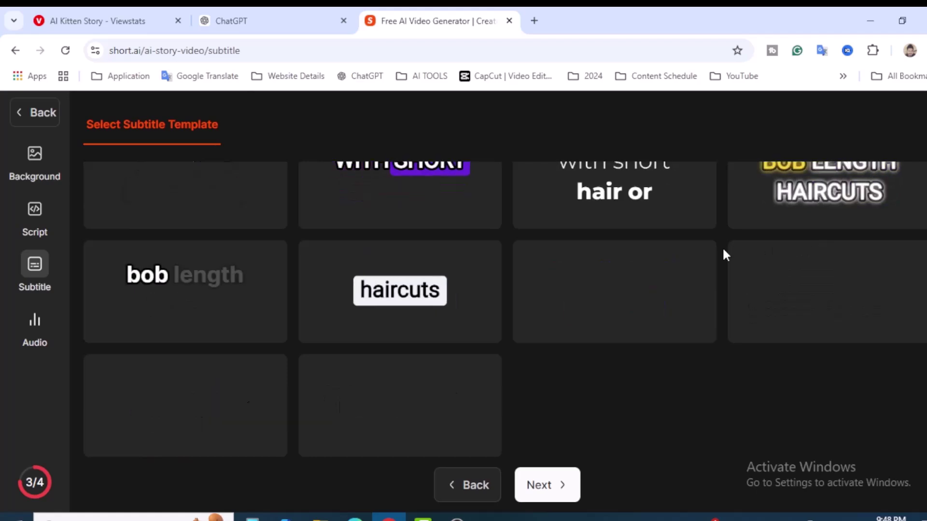
left_click(444, 306)
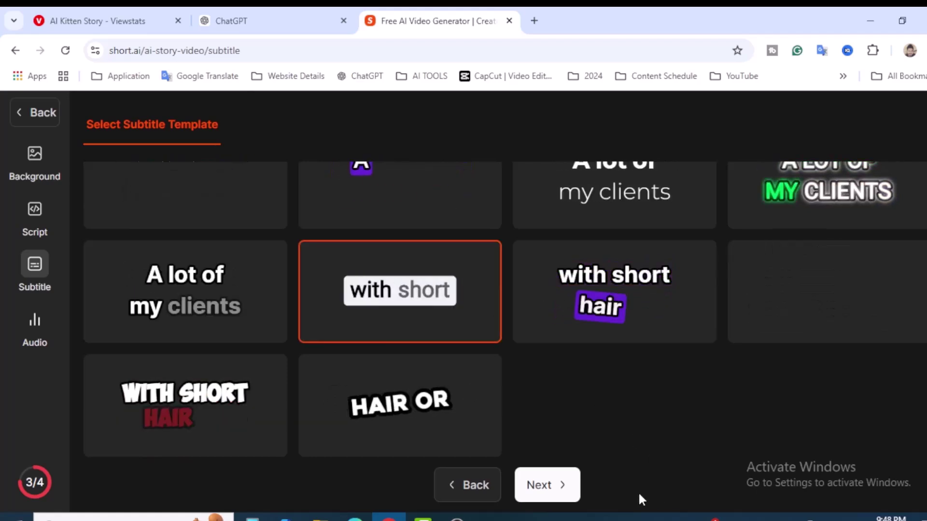
left_click(547, 484)
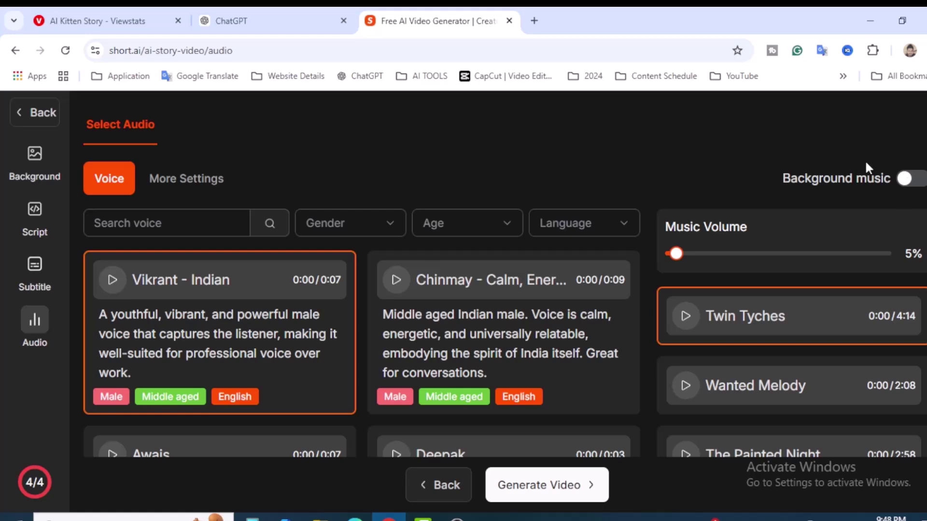
Toggle background music on then off, and preview the Halley McClure voice
left_click(904, 181)
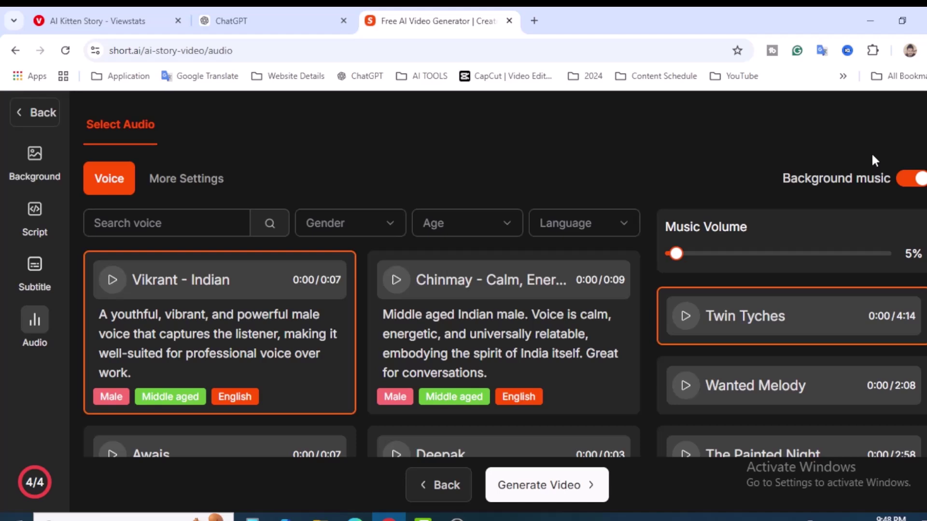
left_click(910, 181)
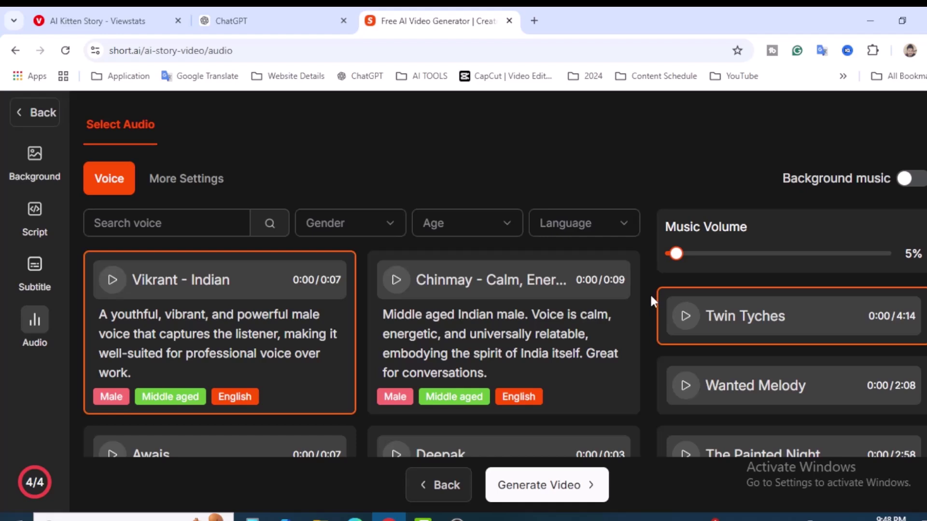
scroll(645, 305, "down", 3)
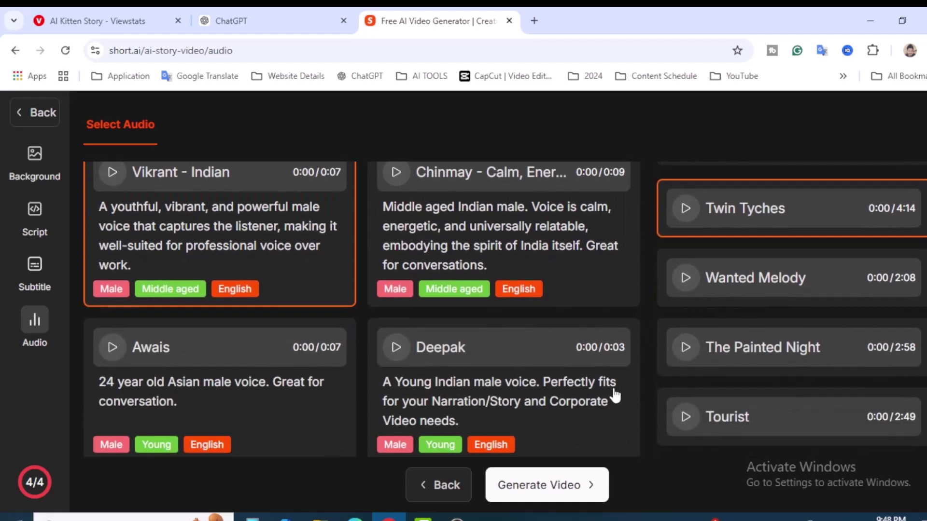
scroll(612, 391, "down", 5)
scroll(613, 371, "down", 3)
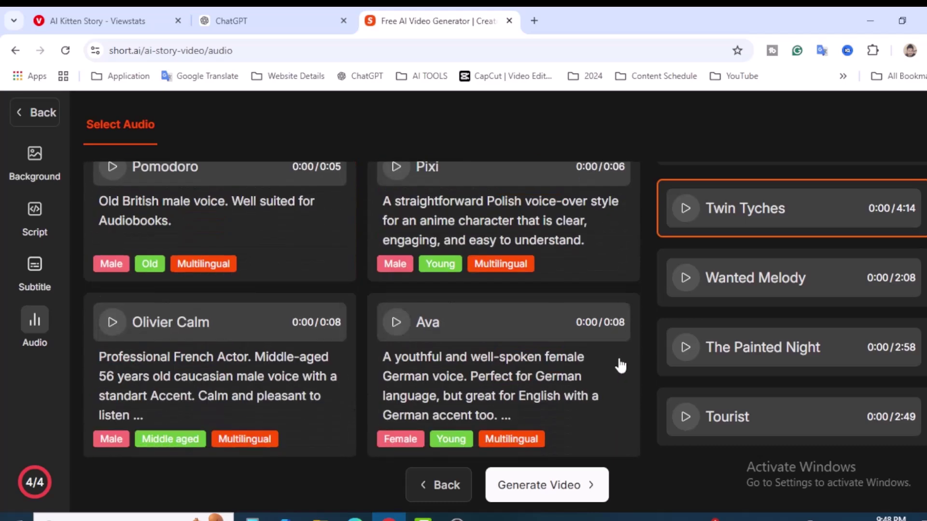
scroll(618, 363, "down", 3)
scroll(616, 360, "down", 5)
scroll(616, 360, "down", 3)
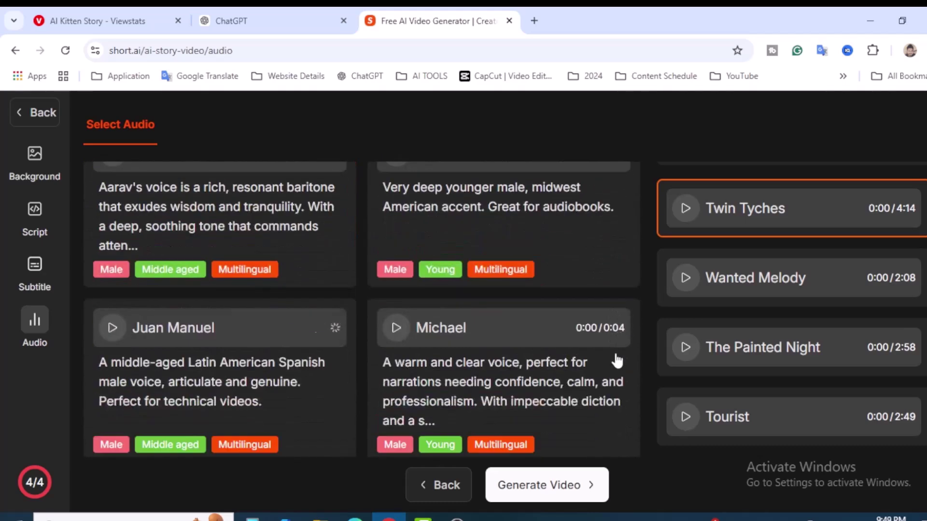
scroll(616, 361, "down", 3)
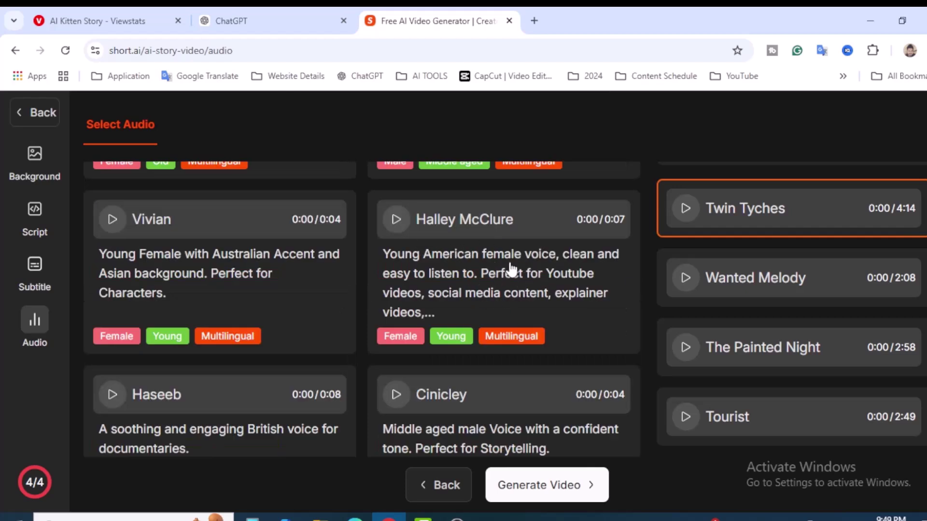
left_click(395, 220)
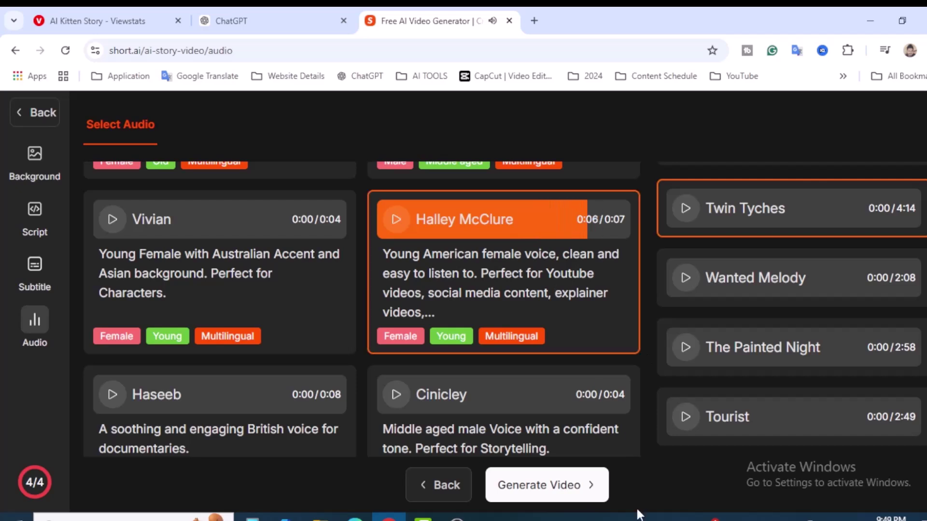
Start generating the Agent Whiskers story video
left_click(558, 488)
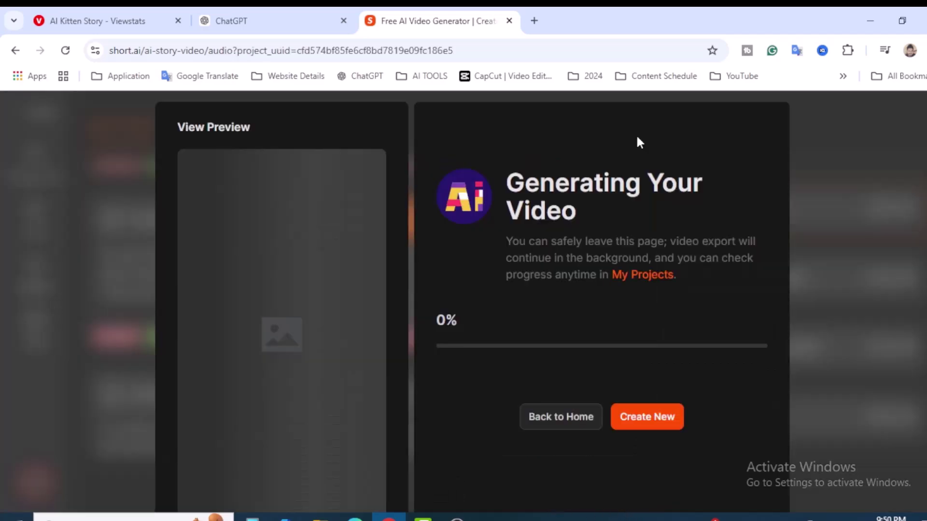
scroll(729, 232, "down", 1)
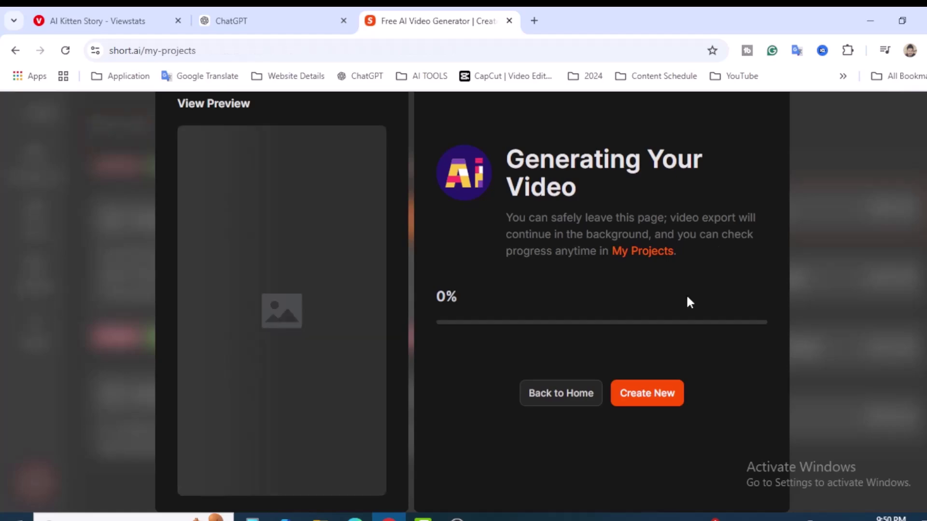
scroll(688, 293, "down", 2)
scroll(689, 295, "down", 2)
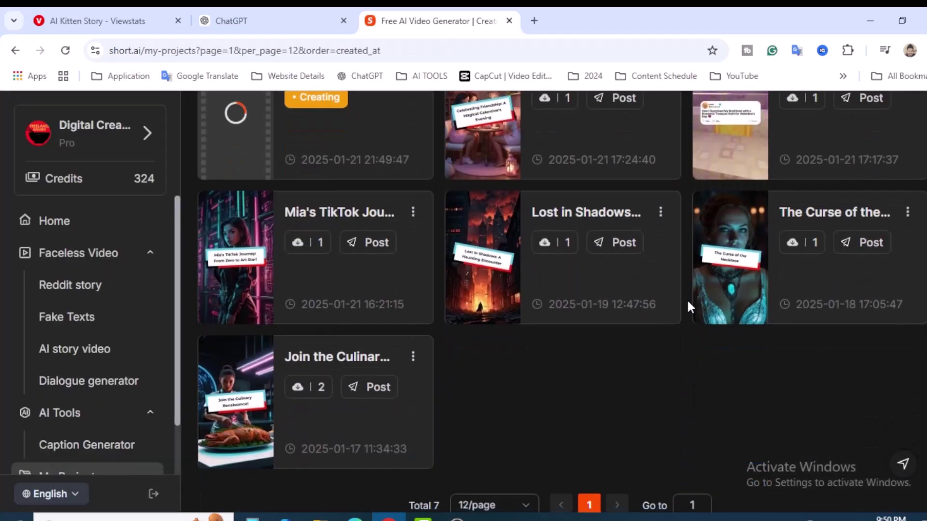
scroll(685, 303, "up", 2)
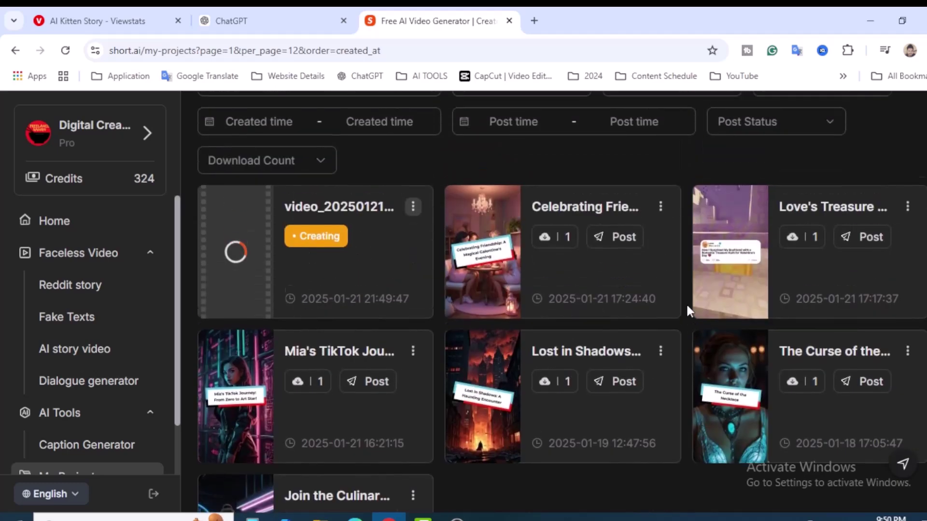
scroll(686, 302, "up", 1)
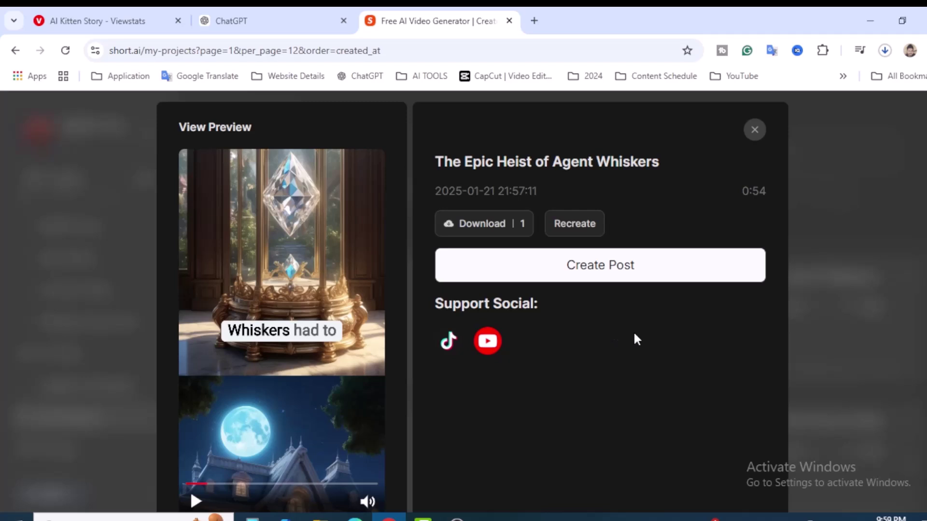
Close the video preview and show the Basic, Pro and Enterprise pricing plans
key("Escape")
scroll(770, 345, "down", 3)
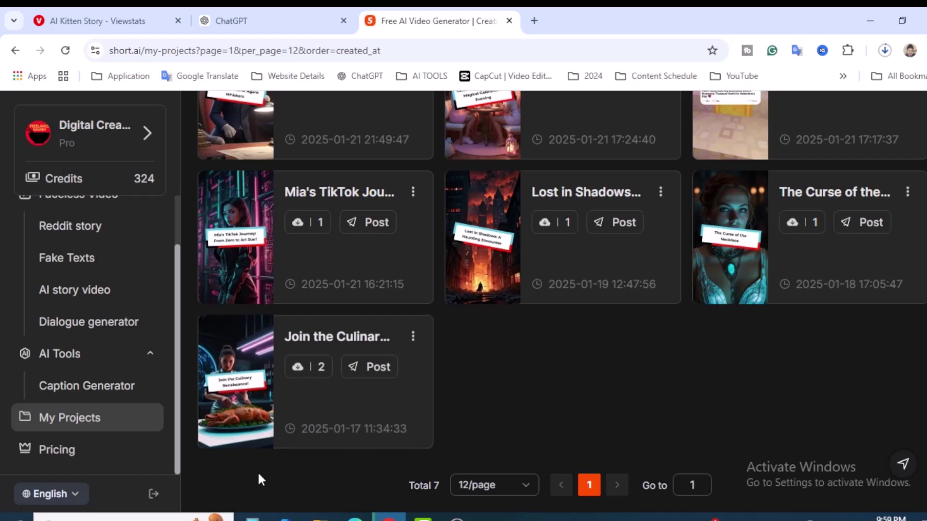
left_click(80, 455)
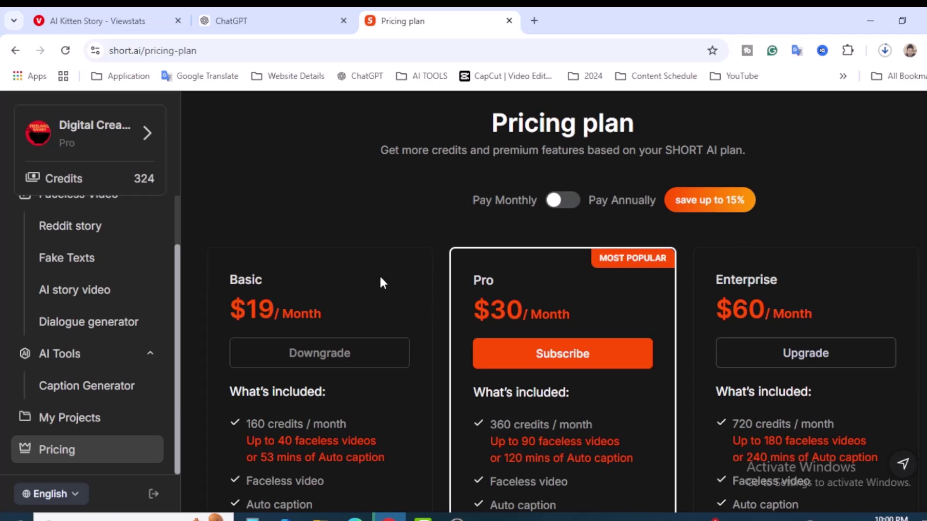
scroll(441, 362, "down", 1)
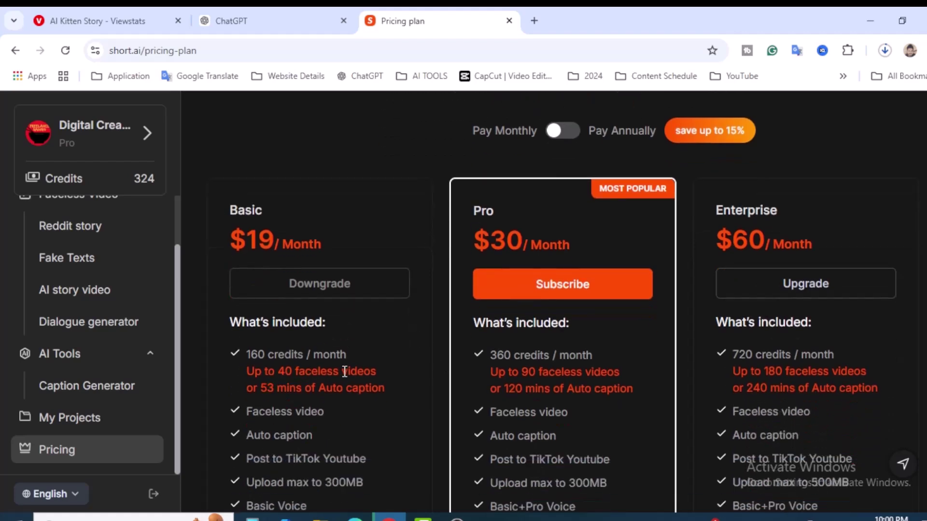
left_click_drag(278, 371, 387, 367)
left_click(389, 367)
scroll(388, 368, "up", 1)
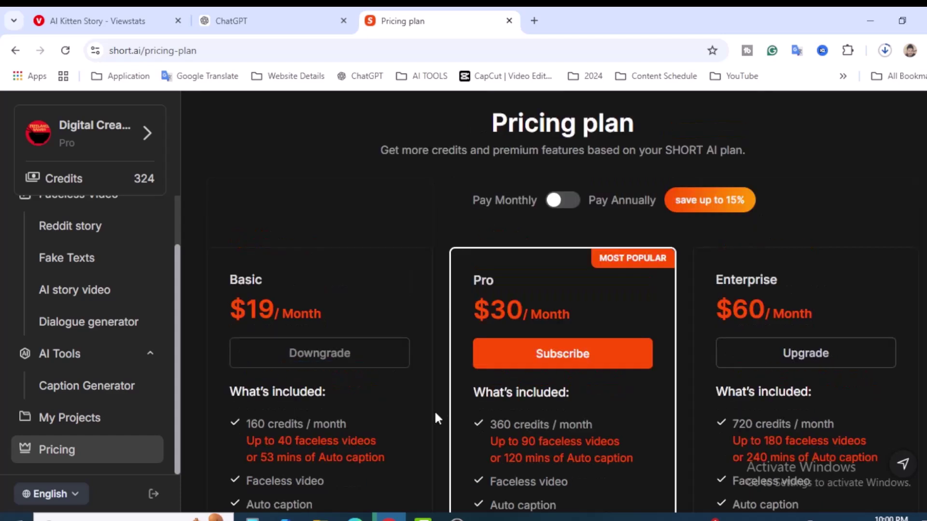
scroll(686, 378, "down", 1)
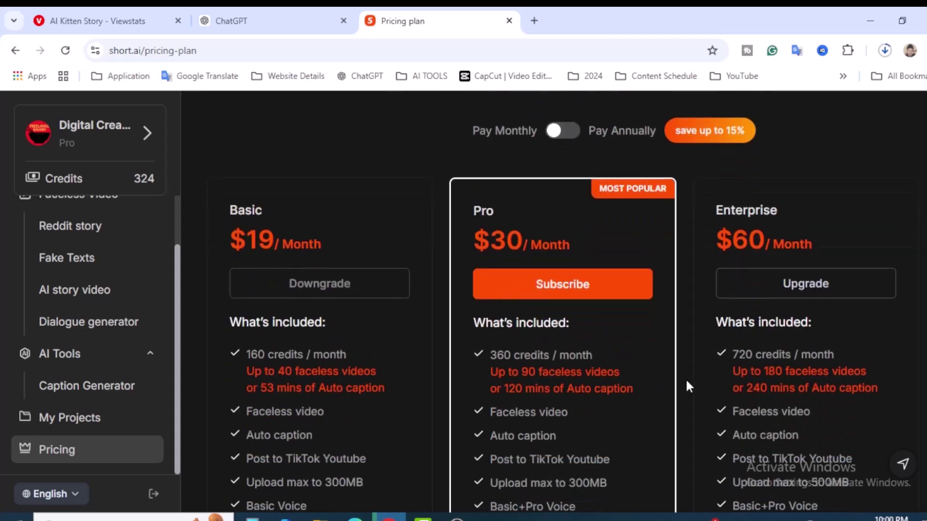
scroll(685, 378, "down", 1)
scroll(677, 370, "up", 1)
scroll(686, 393, "down", 1)
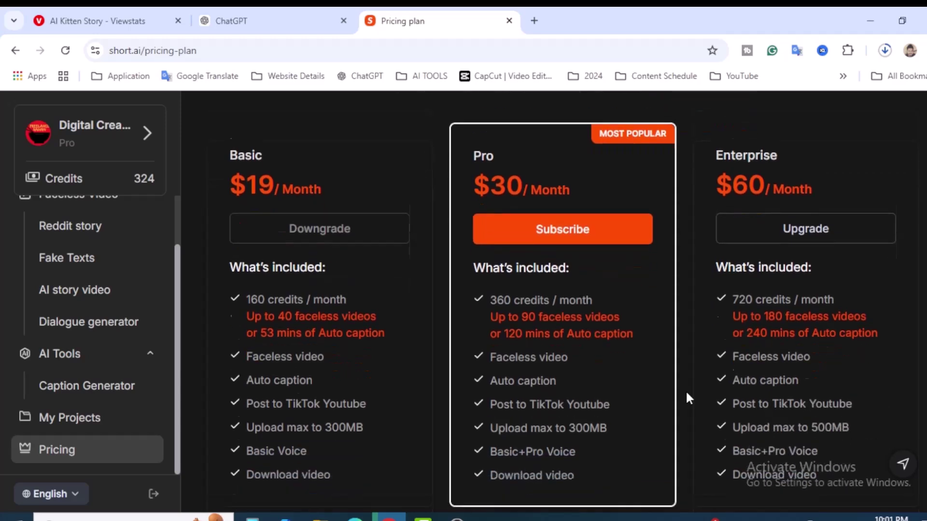
scroll(686, 394, "up", 2)
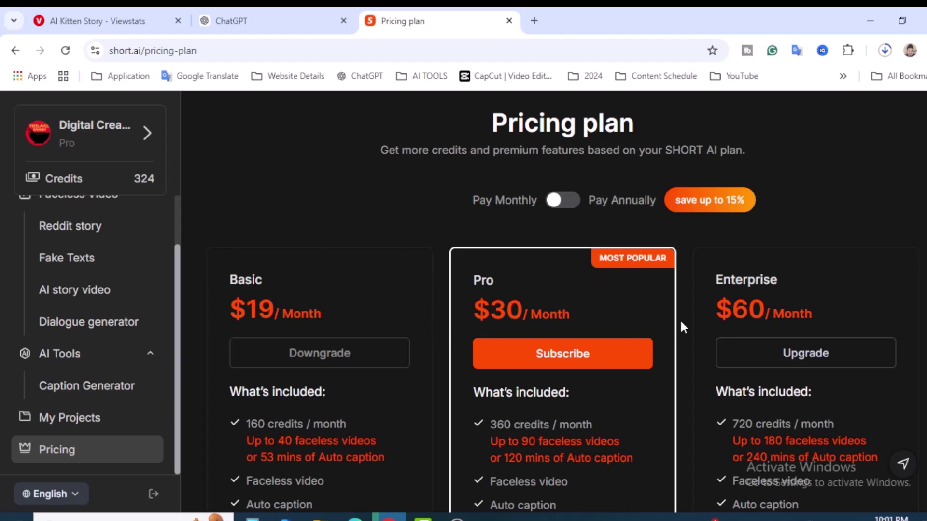
scroll(682, 319, "down", 1)
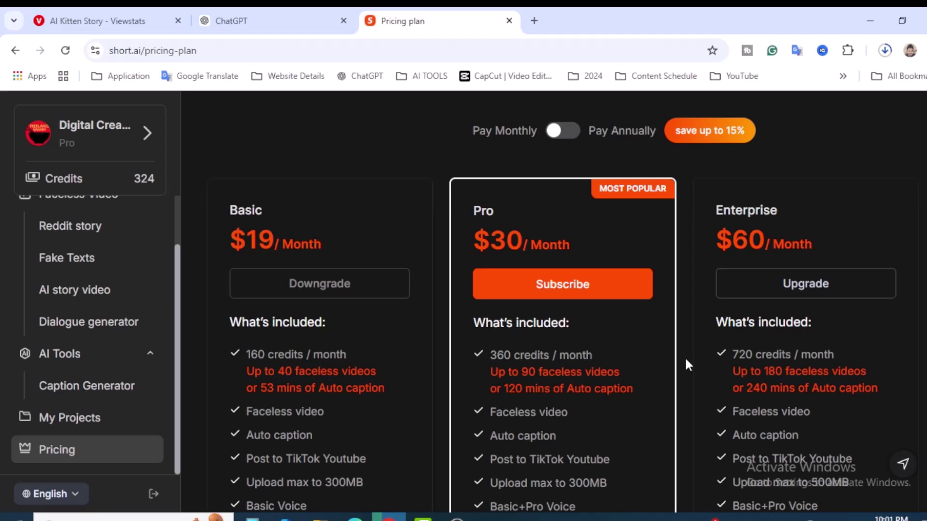
Switch to the AI Kitten Story ViewStats browser tab
key("ctrl+1")
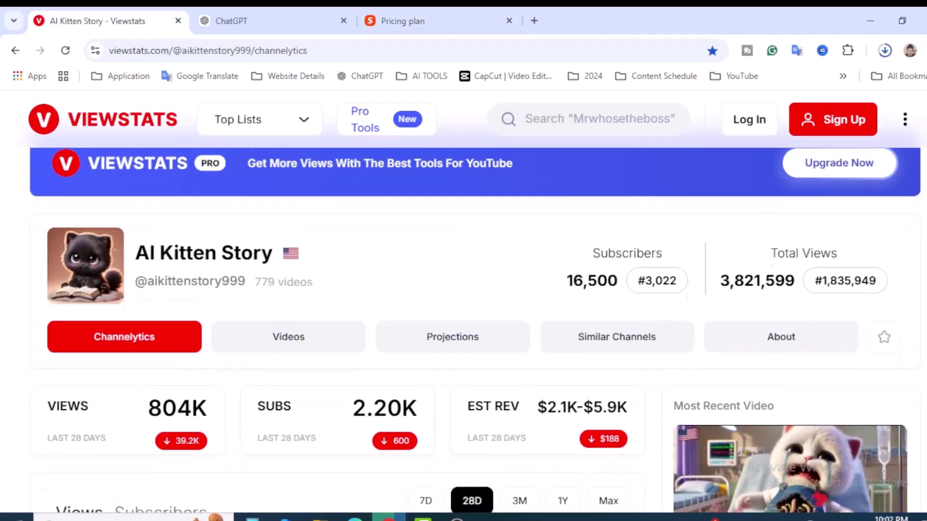
scroll(464, 305, "up", 1)
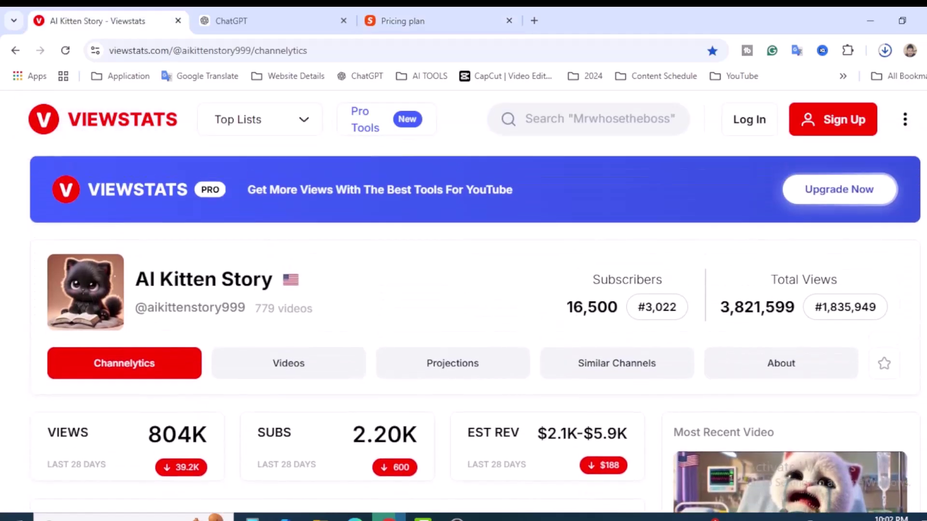